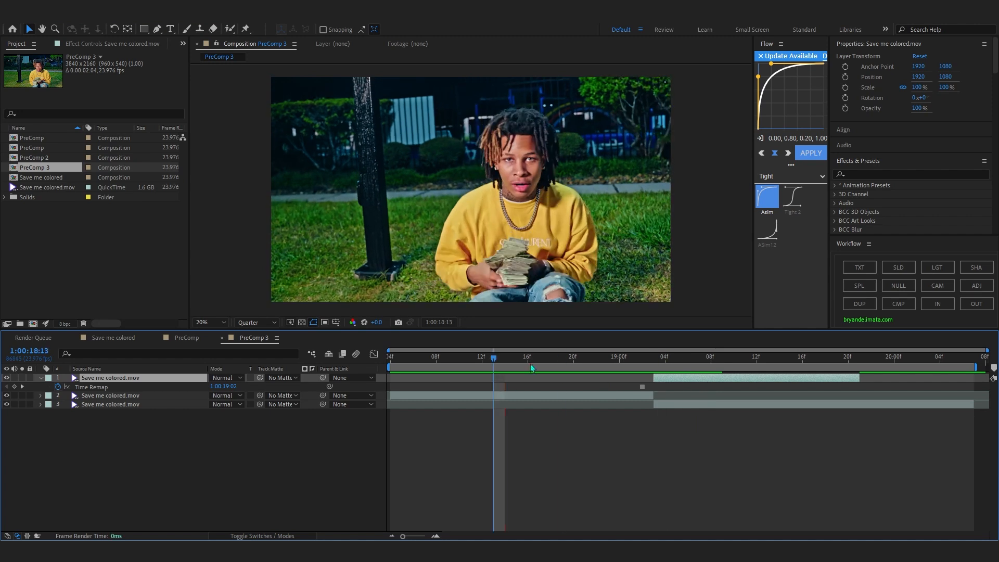
# Play back the composition around the cut to check the freeze-frame layer.
pyautogui.press('space')
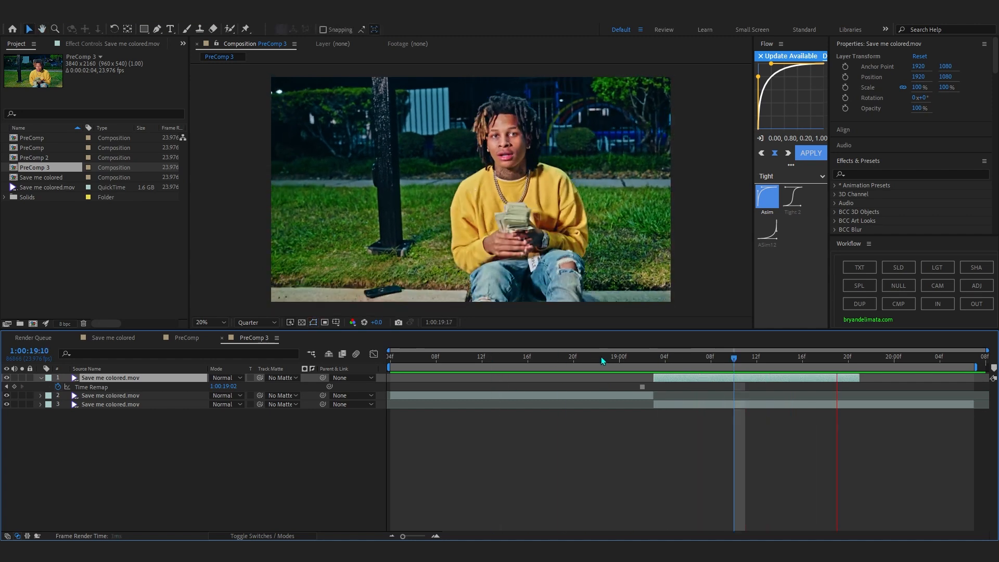
pyautogui.click(608, 357)
pyautogui.press('space')
pyautogui.press('space')
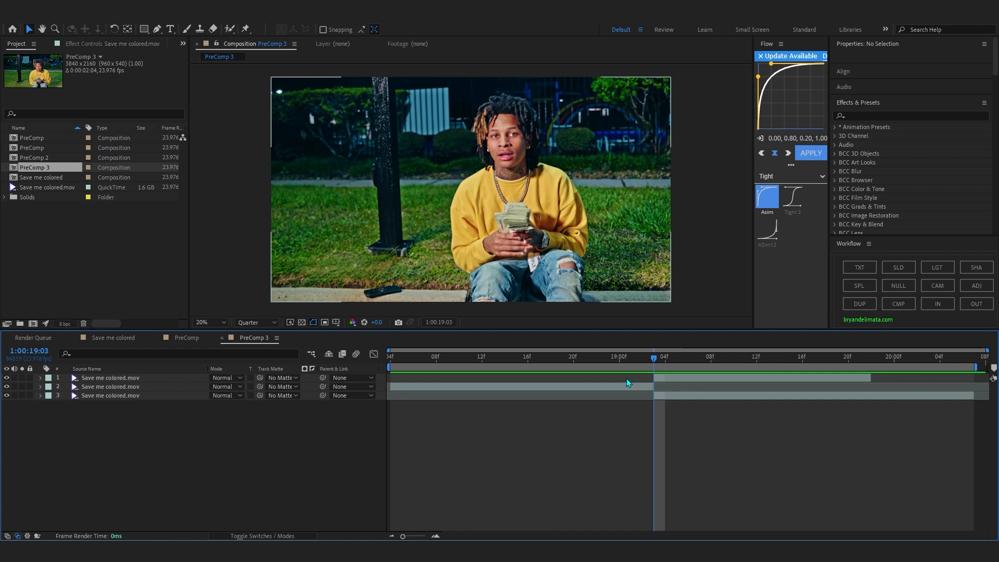
# Rename the topmost clip layer to Freeze Frame.
pyautogui.click(661, 376)
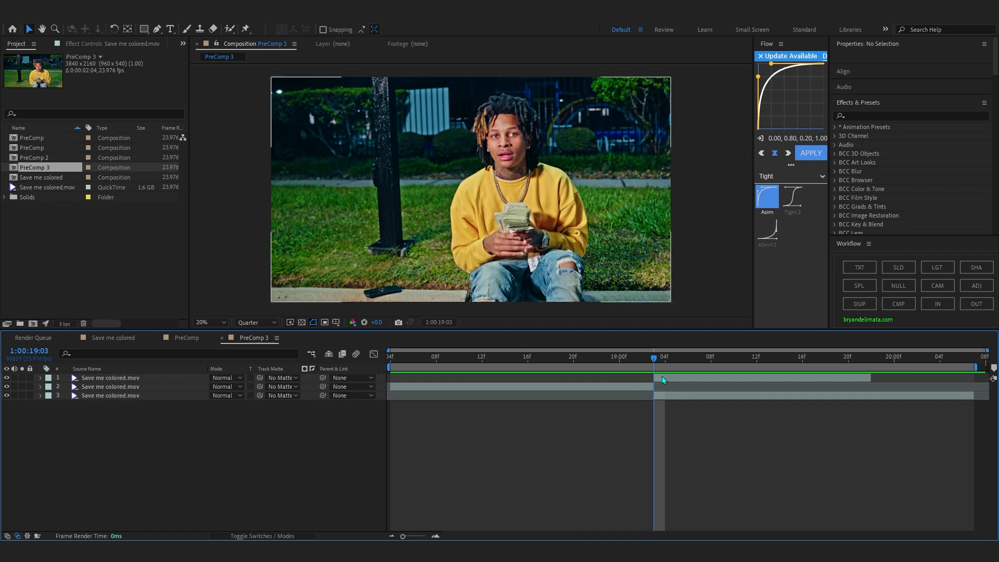
pyautogui.press('Return')
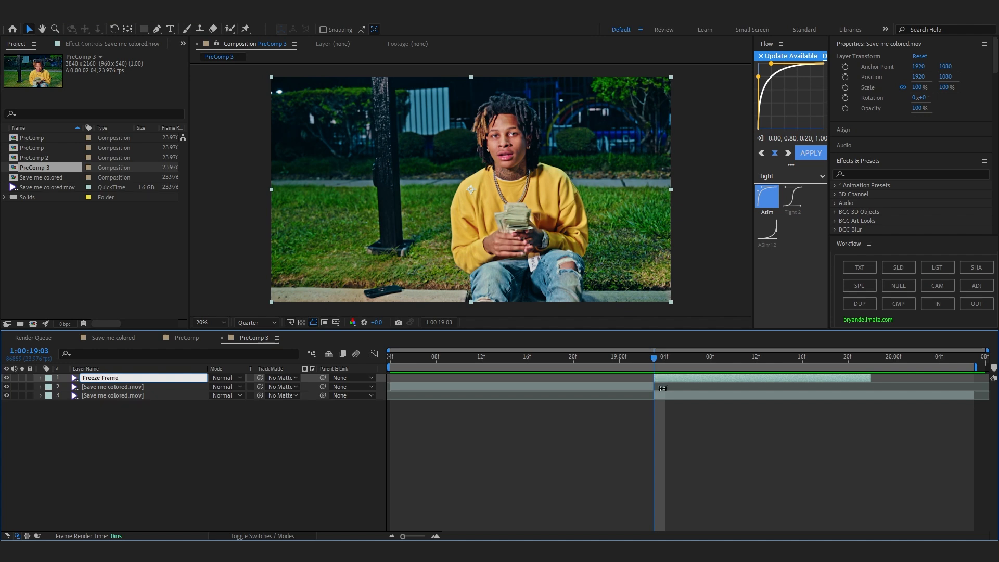
pyautogui.press('Return')
# Keyframe the Freeze Frame layer's opacity from 100% at 1:00:19:03 to 0% at the layer's end, and preview the fade.
pyautogui.press('t')
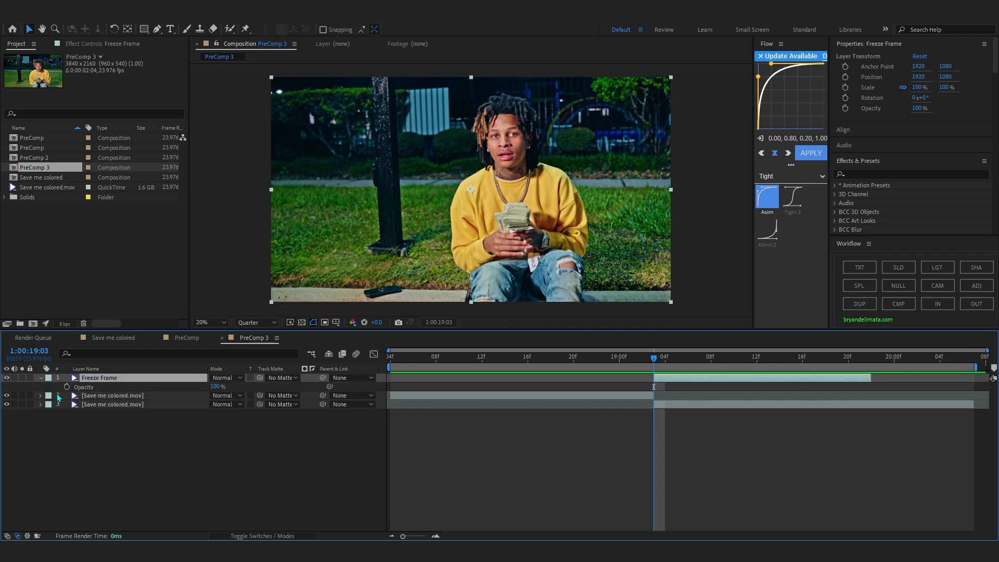
pyautogui.click(66, 387)
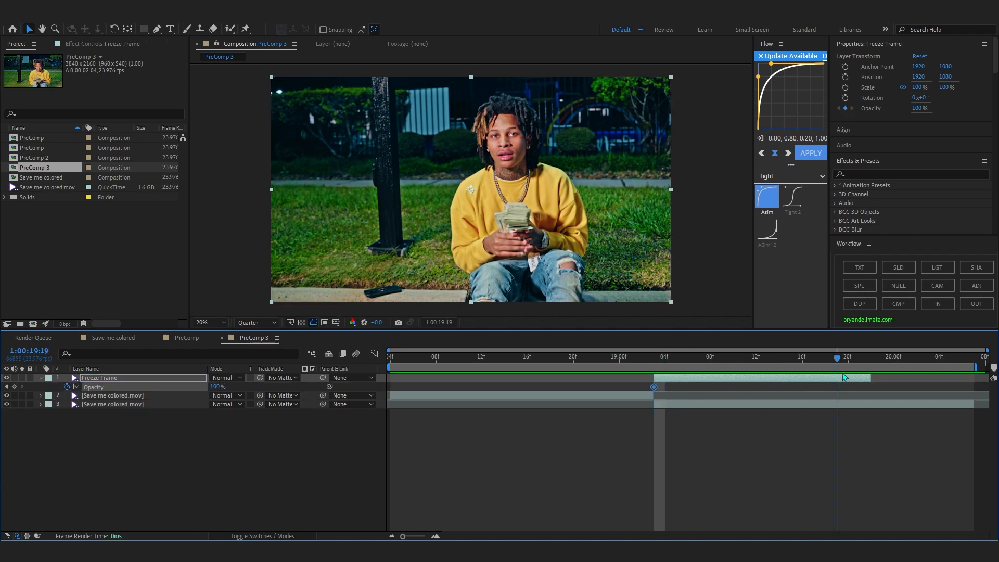
pyautogui.moveTo(215, 387); pyautogui.dragTo(80, 419)
pyautogui.moveTo(860, 387); pyautogui.dragTo(868, 394)
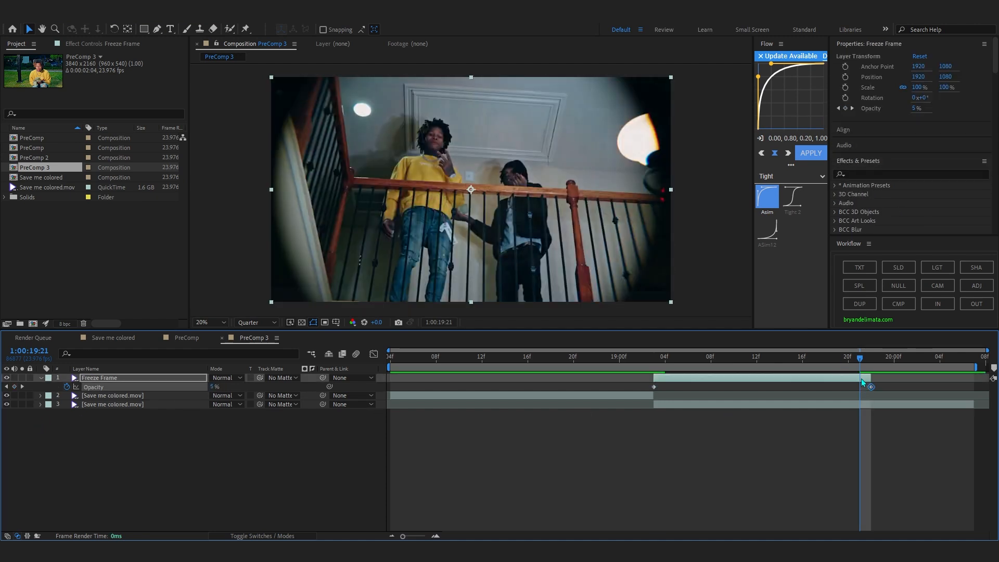
pyautogui.click(494, 359)
pyautogui.press('space')
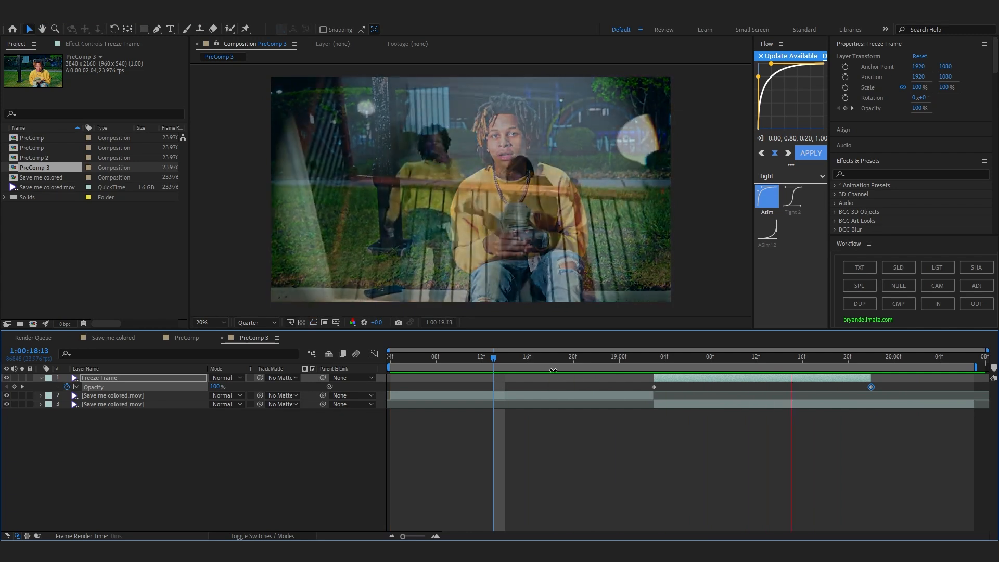
# Move the first opacity keyframe one frame earlier to 1:00:19:02 and preview the fade.
pyautogui.click(631, 360)
pyautogui.moveTo(654, 387); pyautogui.dragTo(679, 384)
pyautogui.press('space')
pyautogui.click(641, 360)
pyautogui.click(678, 379)
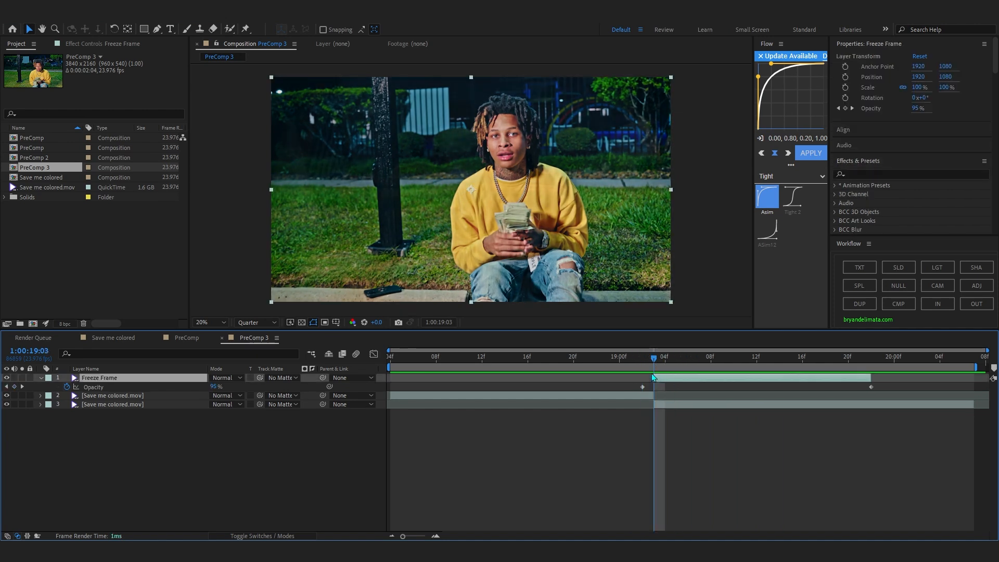
pyautogui.click(623, 359)
pyautogui.press('space')
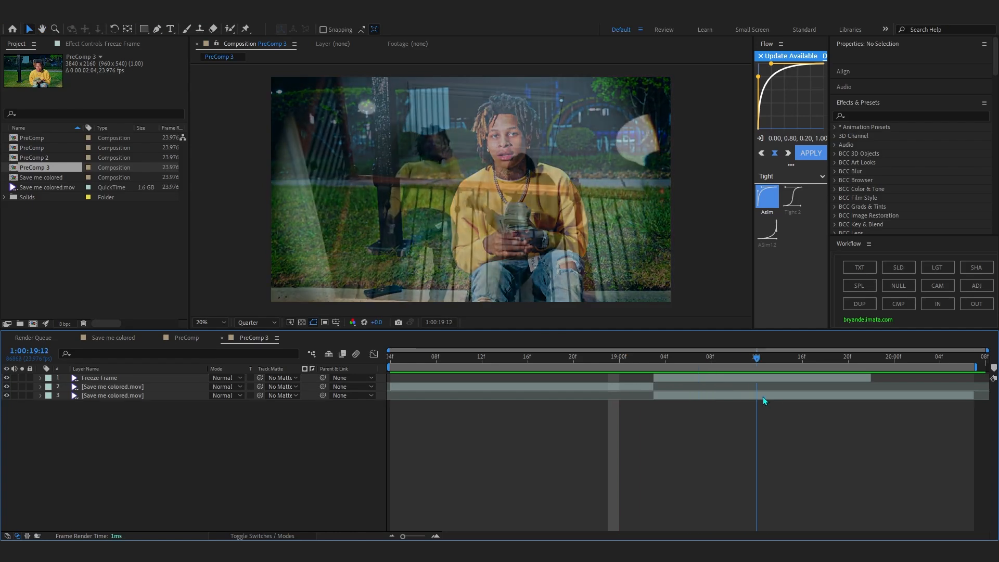
# Apply the Minimax effect to the Freeze Frame layer with the current time at 1:00:19:05.
pyautogui.moveTo(762, 400); pyautogui.dragTo(682, 378)
pyautogui.click(682, 378)
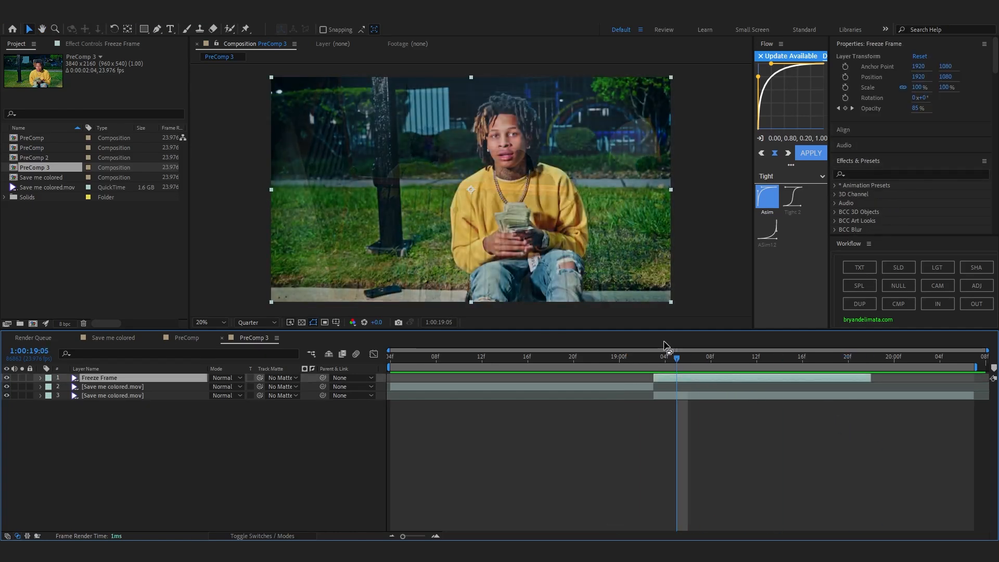
pyautogui.hotkey('ctrl', 'space')
pyautogui.write('mini')
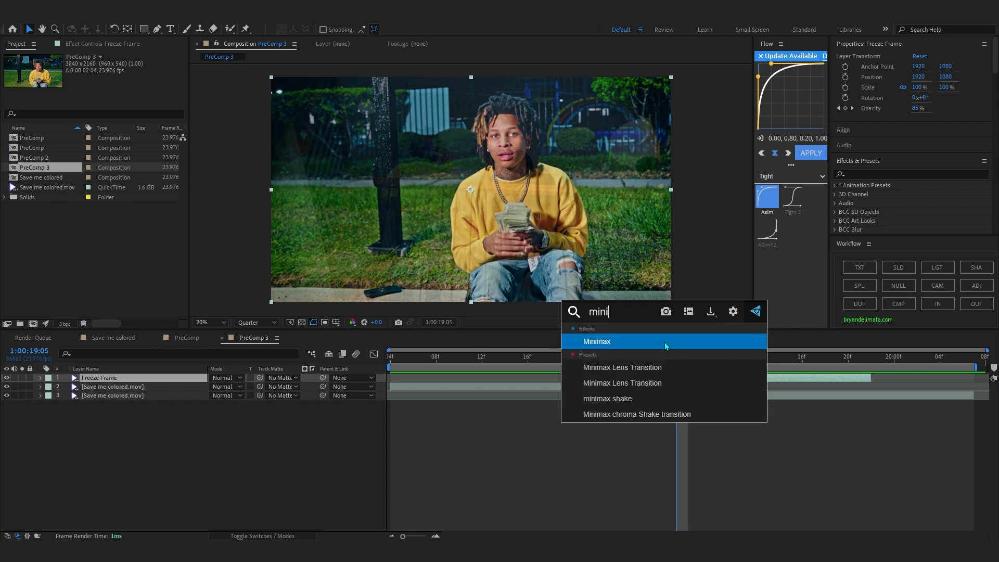
pyautogui.press('Return')
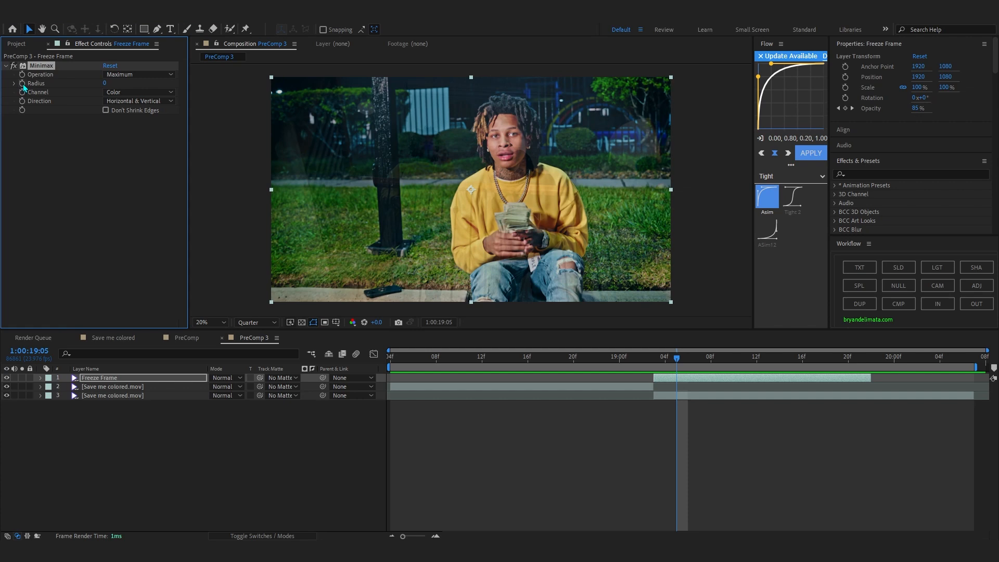
# Keyframe the Minimax radius from 0 at 1:00:19:05 to 12 at 1:00:20:00, and play back the transition to check it.
pyautogui.moveTo(705, 361); pyautogui.dragTo(863, 385)
pyautogui.moveTo(103, 80); pyautogui.dragTo(109, 82)
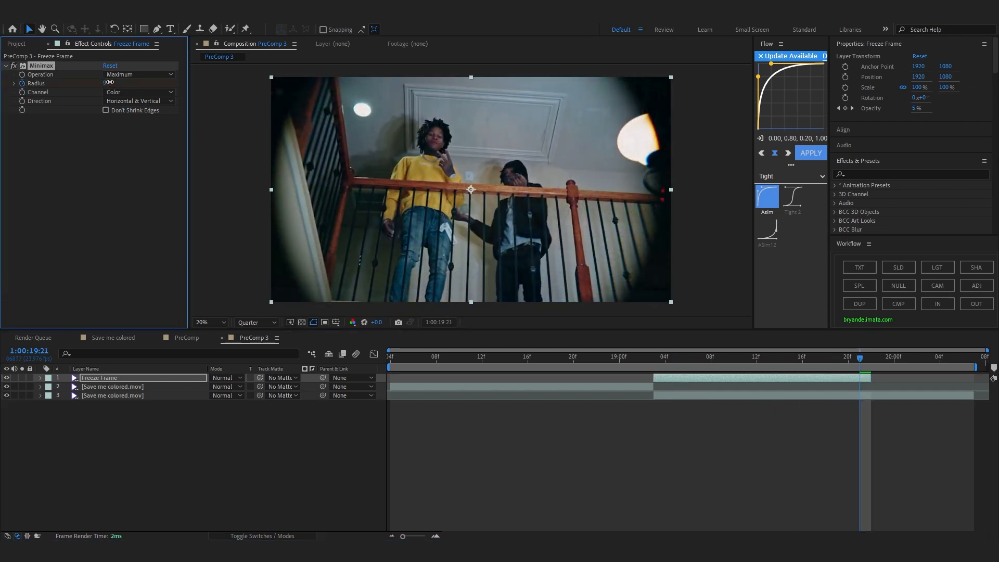
pyautogui.moveTo(862, 385); pyautogui.dragTo(643, 411)
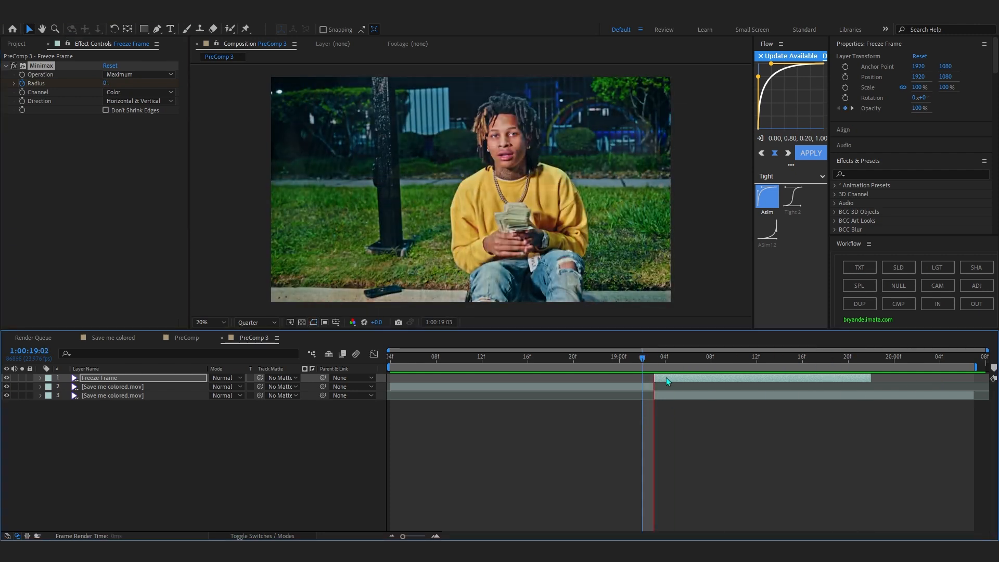
pyautogui.click(656, 359)
pyautogui.press('space')
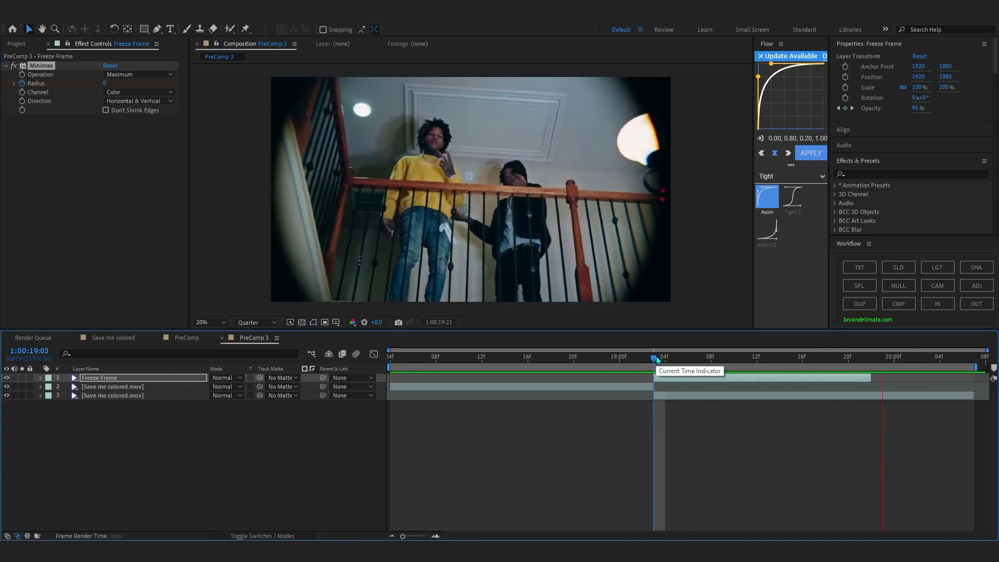
pyautogui.press('u')
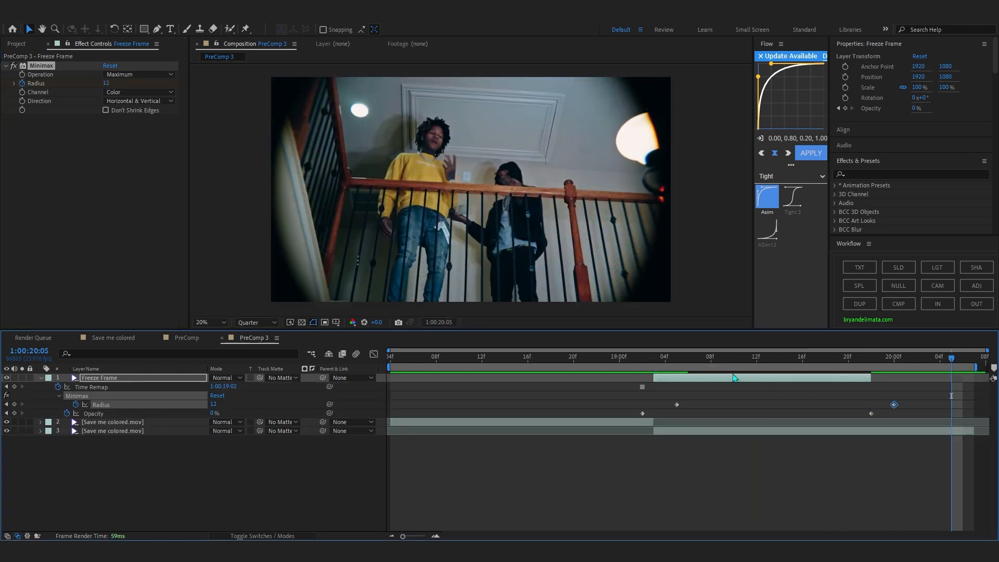
pyautogui.click(677, 358)
pyautogui.moveTo(675, 358); pyautogui.dragTo(585, 358)
pyautogui.click(40, 377)
# Add a new adjustment layer above the Freeze Frame layer.
pyautogui.rightClick(588, 466)
pyautogui.click(587, 466)
pyautogui.click(654, 362)
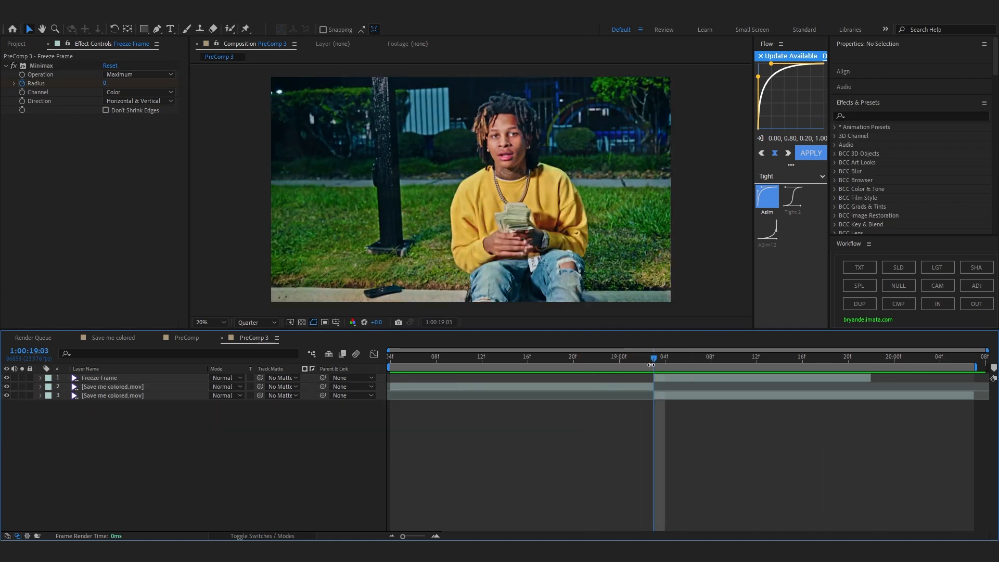
pyautogui.rightClick(598, 442)
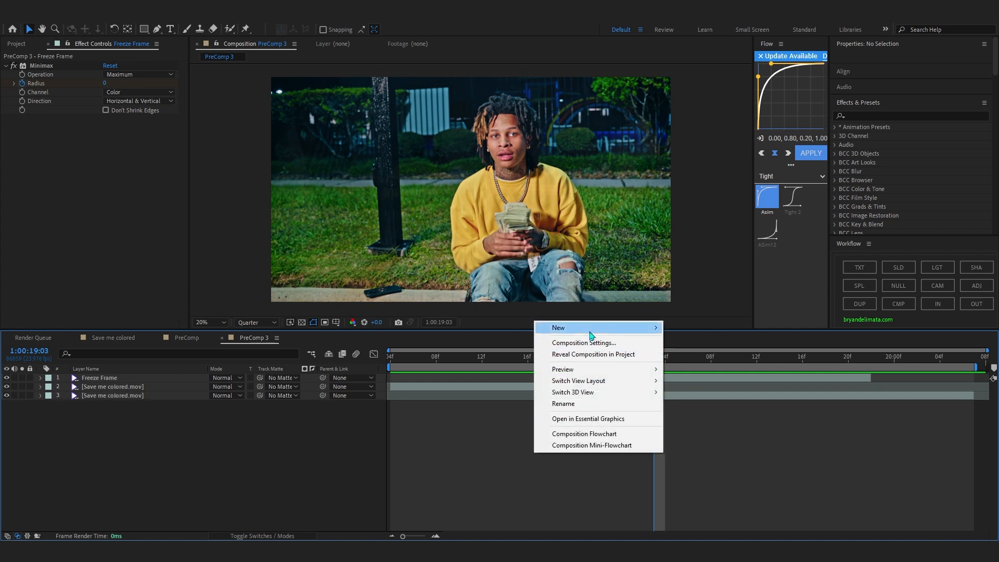
pyautogui.moveTo(552, 327)
pyautogui.click(703, 412)
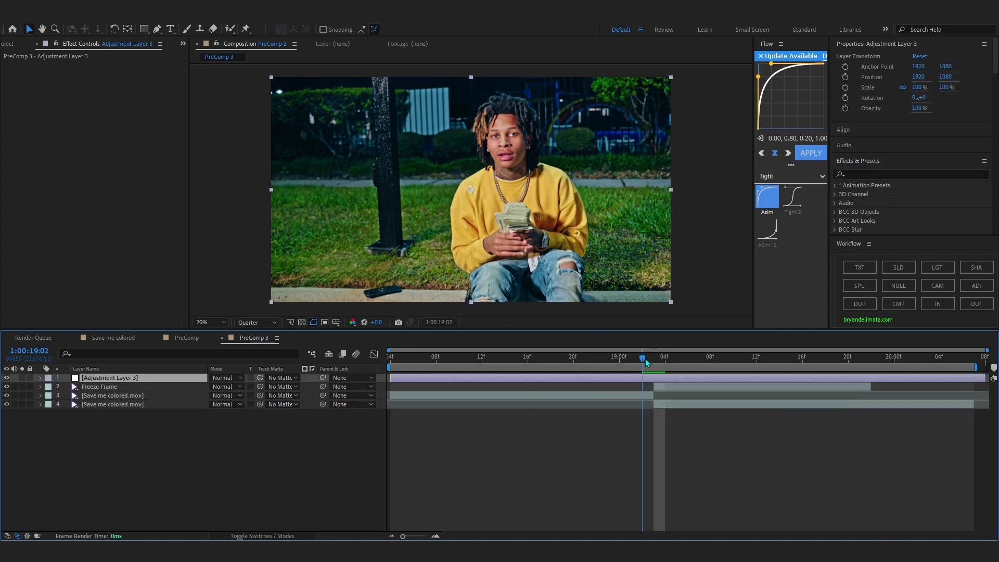
# Go back eight frames before the cut to 1:00:18:19 and apply the Warp effect to the adjustment layer.
pyautogui.press('pageup')
pyautogui.press('pageup')
pyautogui.press('pageup')
pyautogui.press('pageup')
pyautogui.press('pageup')
pyautogui.press('pageup')
pyautogui.press('pageup')
pyautogui.press('pageup')
pyautogui.hotkey('ctrl', 'space')
pyautogui.write('warp')
pyautogui.click(558, 204)
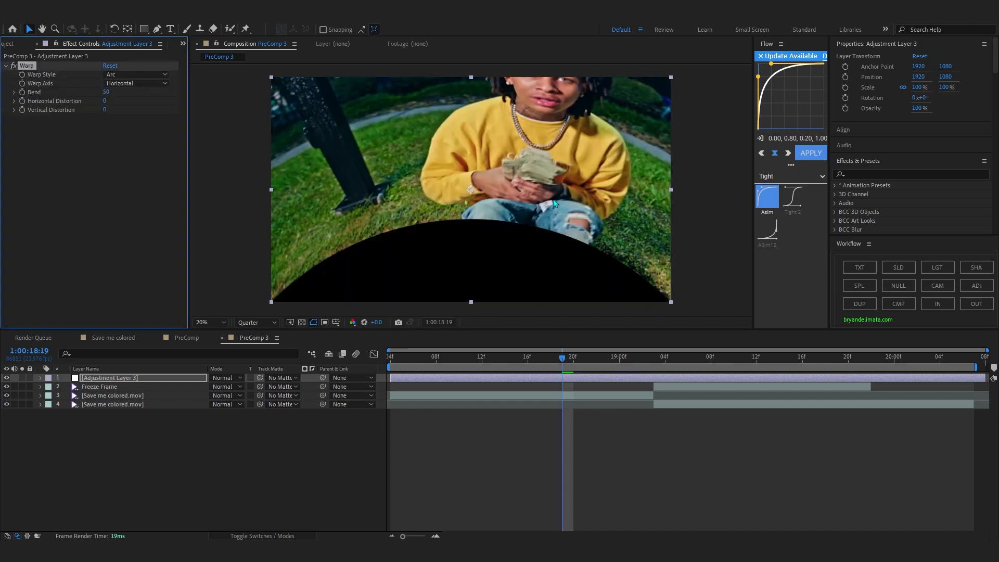
# Set the warp style to FishEye and keyframe Bend at 0 on frame 1:00:18:18.
pyautogui.click(123, 75)
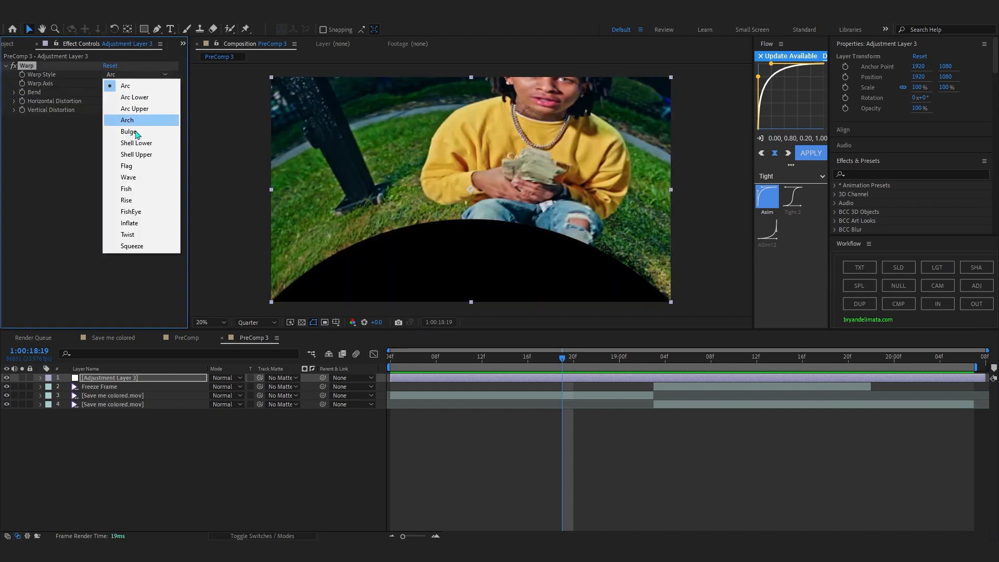
pyautogui.click(139, 212)
pyautogui.press('pageup')
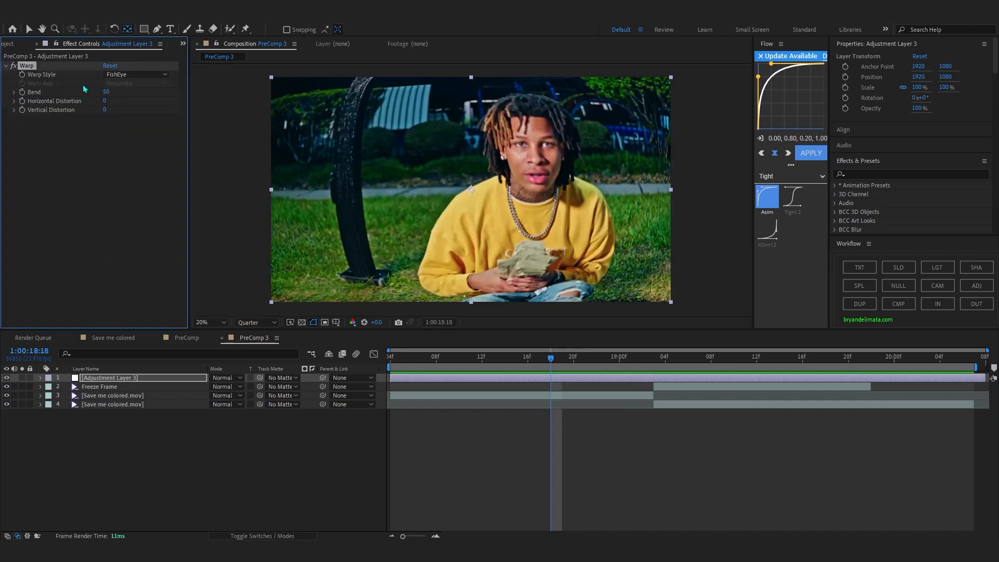
pyautogui.click(107, 92)
pyautogui.write('0')
pyautogui.press('Return')
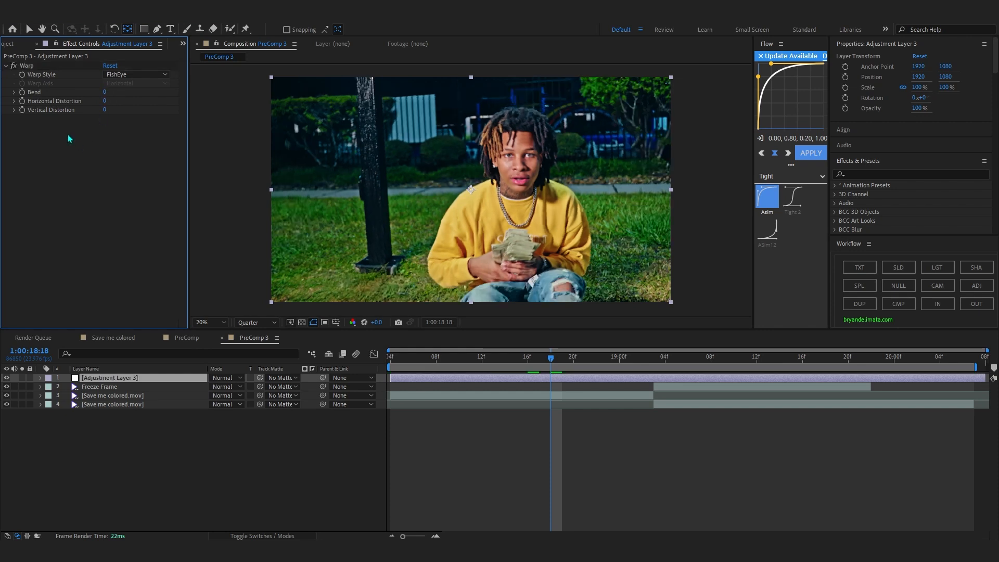
pyautogui.click(22, 92)
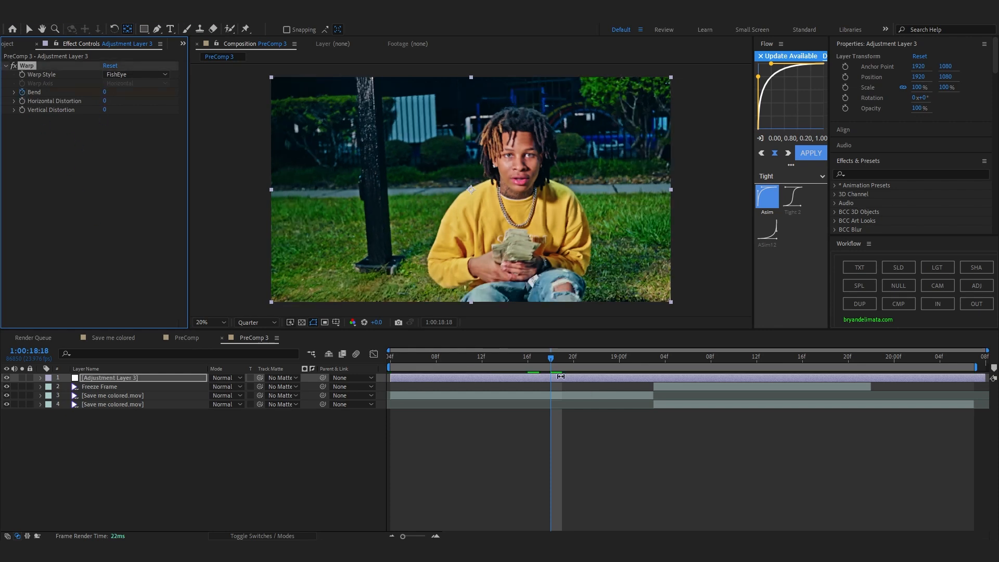
pyautogui.press('u')
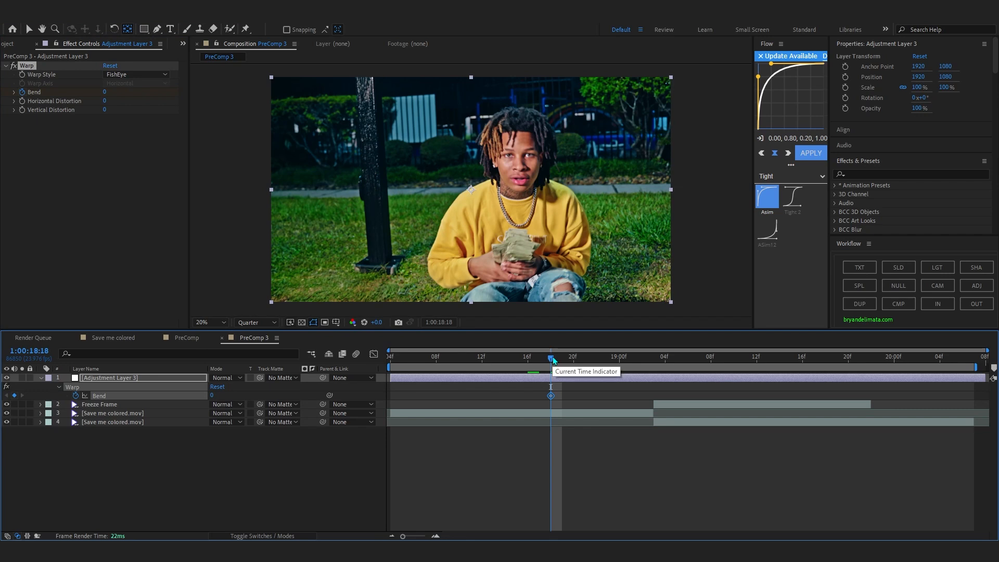
# Keyframe the Warp bend at -100 on the cut at 1:00:19:03 and at 0 on 1:00:19:22, and preview the distortion.
pyautogui.moveTo(559, 358); pyautogui.dragTo(654, 358)
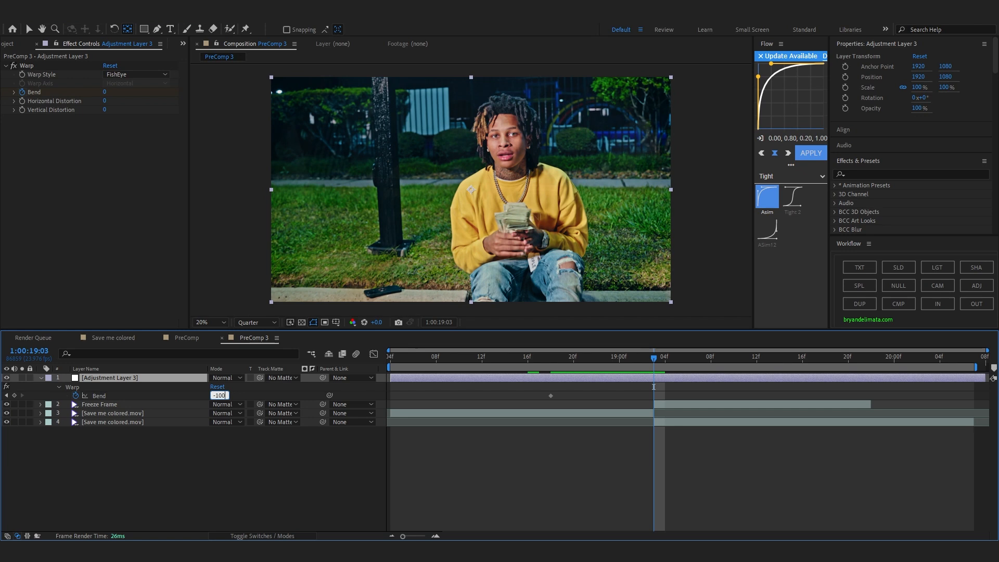
pyautogui.click(235, 498)
pyautogui.press('space')
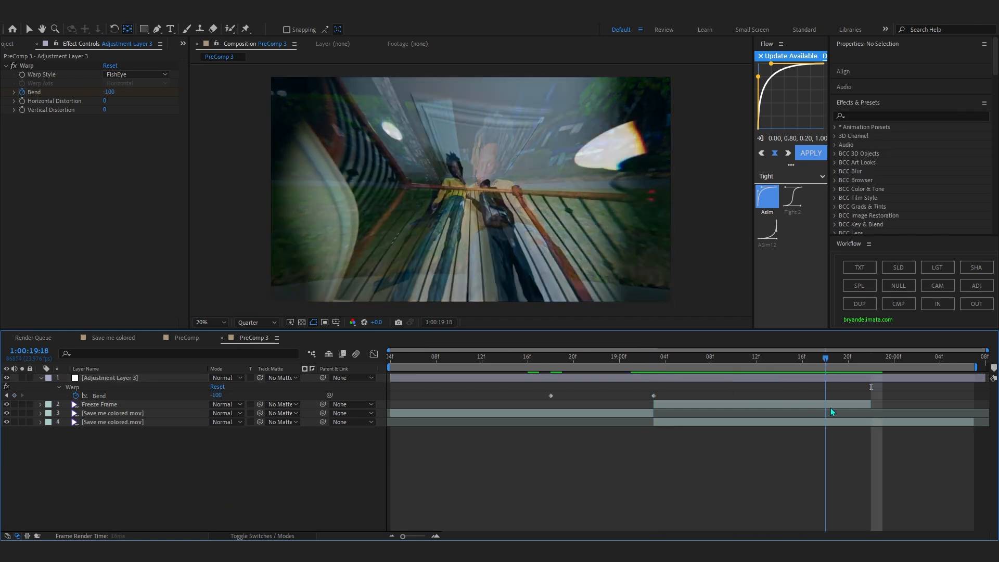
pyautogui.click(223, 395)
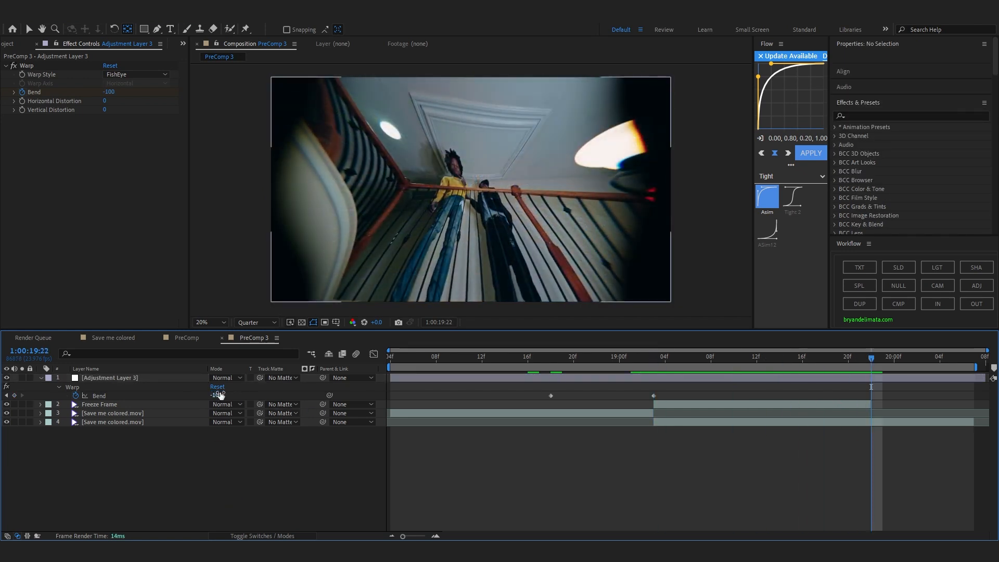
pyautogui.write('0')
pyautogui.press('Return')
pyautogui.press('space')
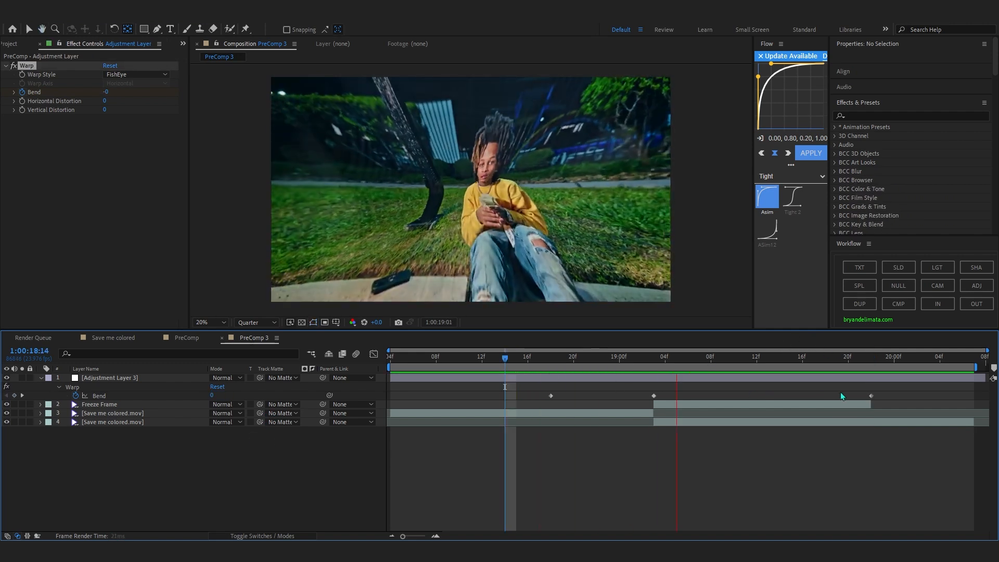
pyautogui.press('space')
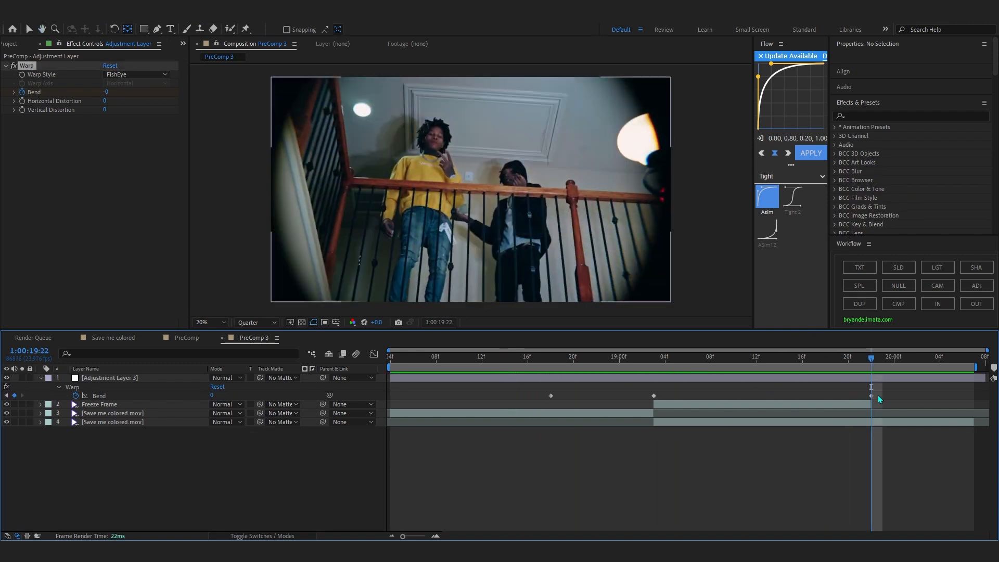
# Move the last Bend keyframe to 1:00:20:02 and play back the slower recovery.
pyautogui.moveTo(872, 396); pyautogui.dragTo(917, 396)
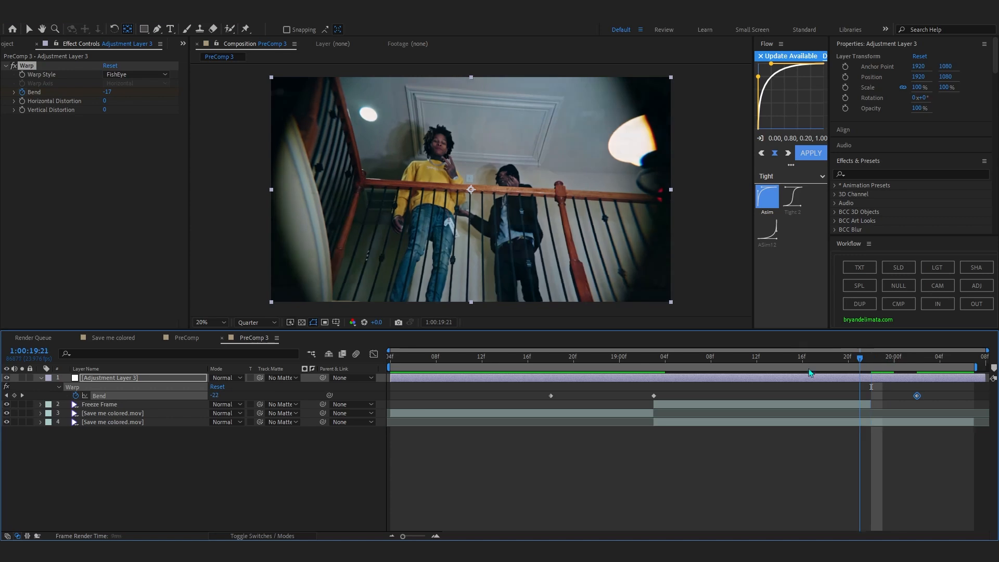
pyautogui.press('space')
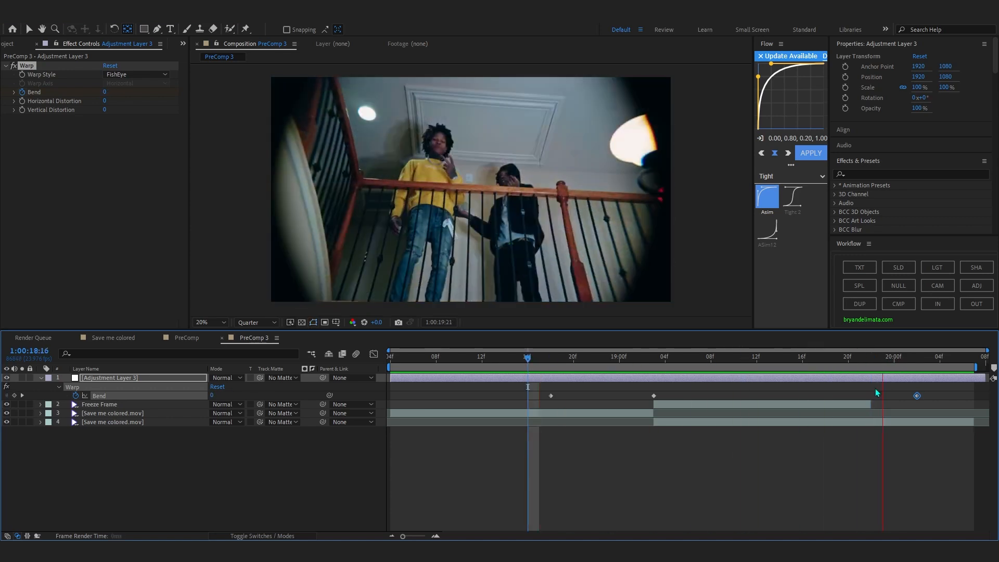
pyautogui.press('space')
# Apply Easy Ease to all three Bend keyframes and show them in the value graph.
pyautogui.click(525, 397)
pyautogui.moveTo(524, 393); pyautogui.dragTo(511, 395)
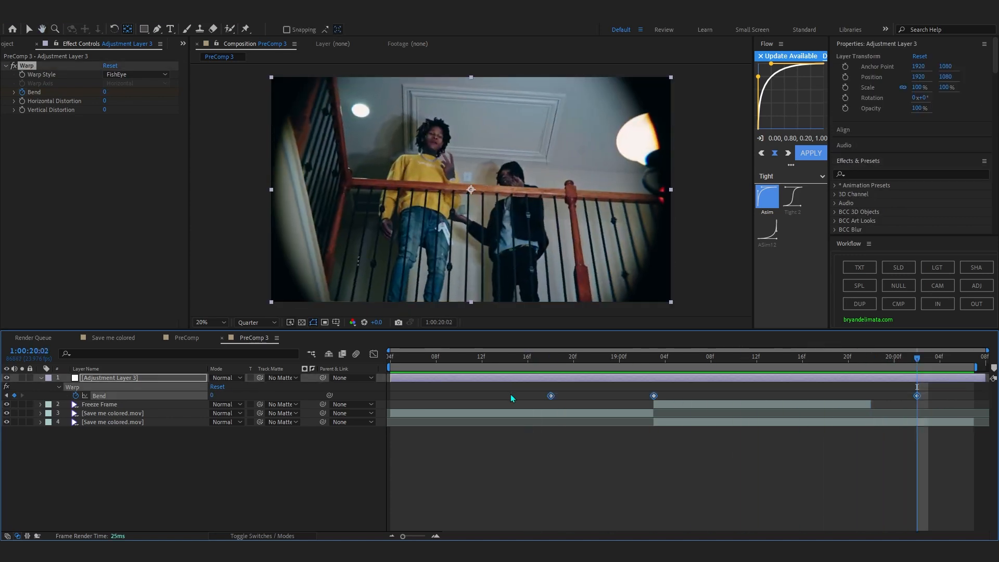
pyautogui.click(373, 353)
pyautogui.press('space')
pyautogui.click(583, 525)
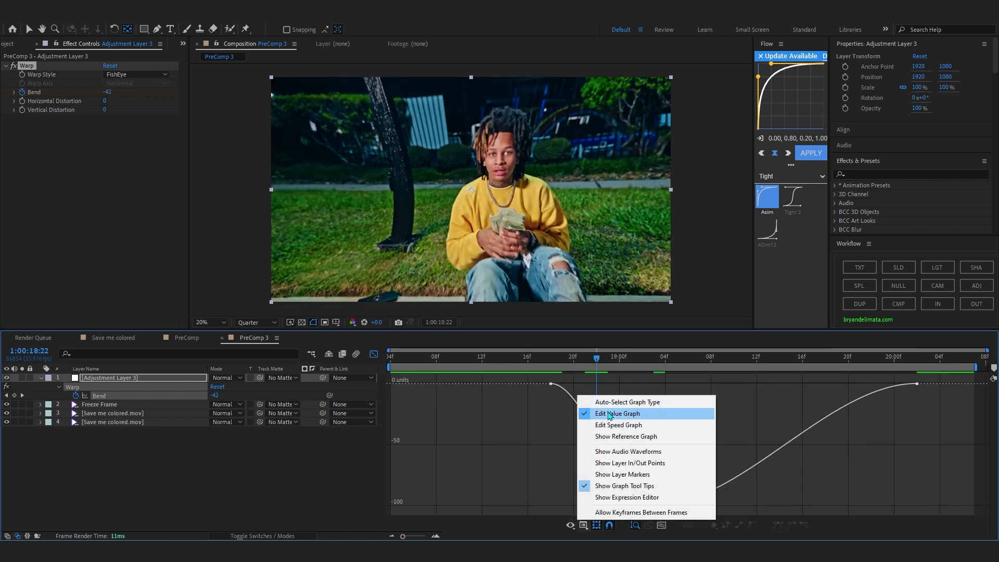
pyautogui.click(619, 411)
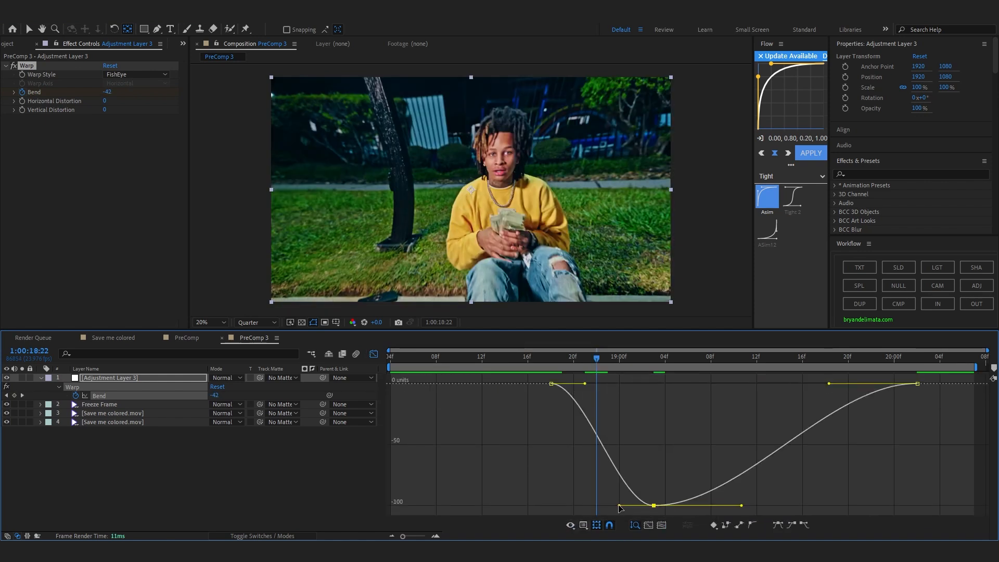
# Shape the first half of the Bend curve to start slowly and plunge steeply into the -100 keyframe, and preview it.
pyautogui.moveTo(620, 507); pyautogui.dragTo(651, 405)
pyautogui.moveTo(585, 383); pyautogui.dragTo(594, 384)
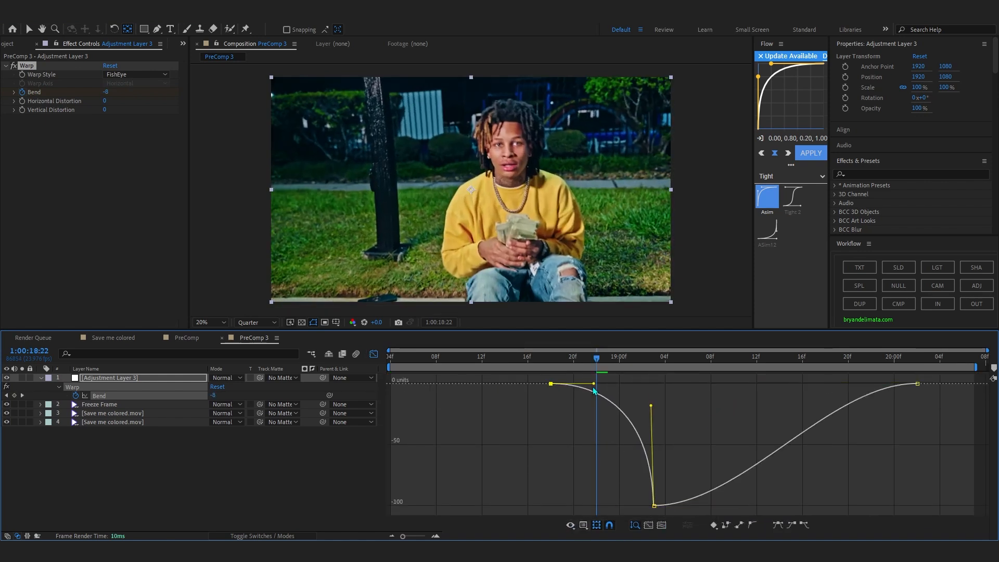
pyautogui.click(551, 359)
pyautogui.moveTo(651, 405); pyautogui.dragTo(650, 429)
pyautogui.moveTo(593, 383); pyautogui.dragTo(614, 384)
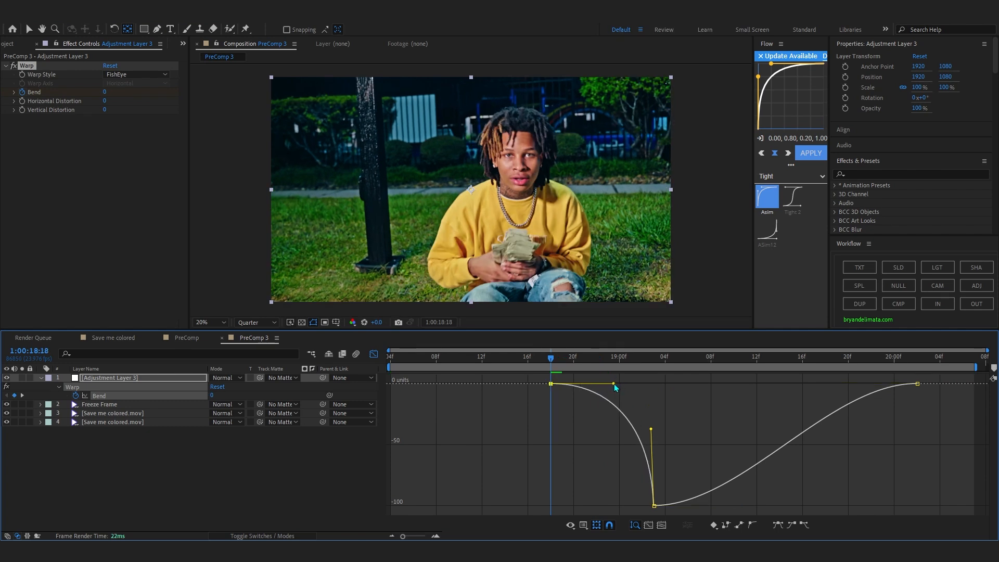
pyautogui.moveTo(651, 431); pyautogui.dragTo(651, 434)
pyautogui.press('space')
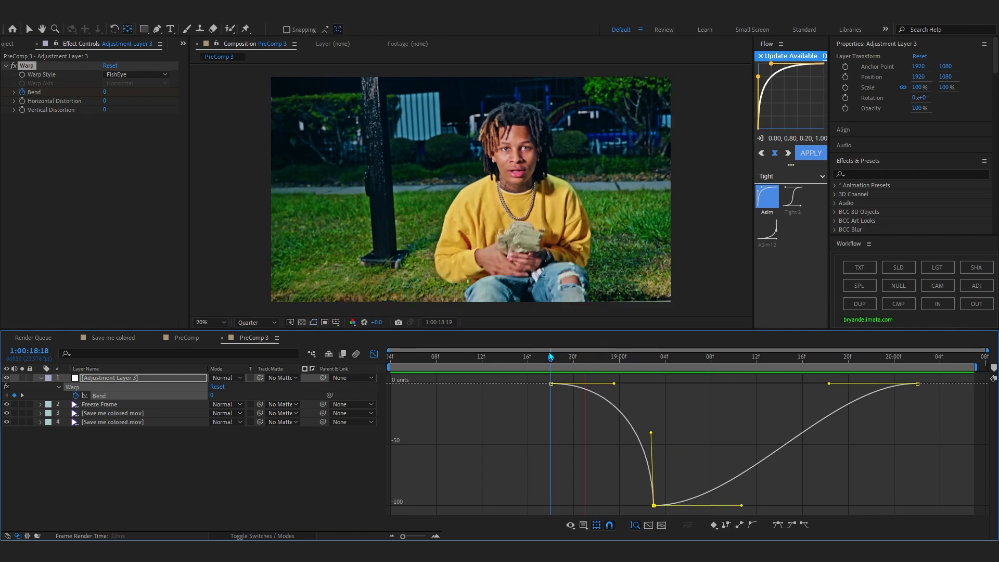
pyautogui.press('space')
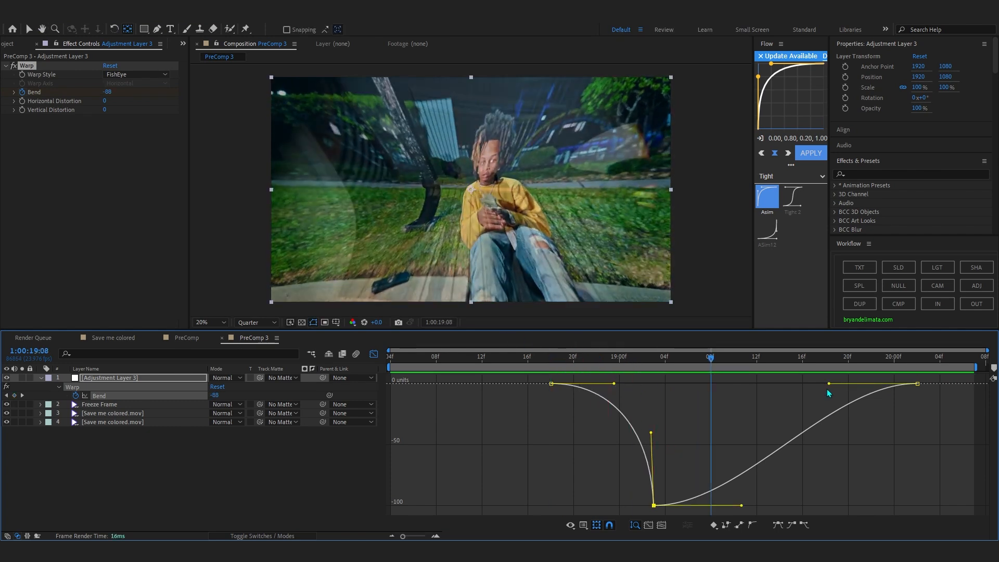
# Stretch the last Bend keyframe's easing back to the cut for a fast then gradual recovery, leave the graph, and play it back.
pyautogui.moveTo(829, 386); pyautogui.dragTo(621, 392)
pyautogui.moveTo(741, 505); pyautogui.dragTo(707, 507)
pyautogui.moveTo(709, 358); pyautogui.dragTo(607, 365)
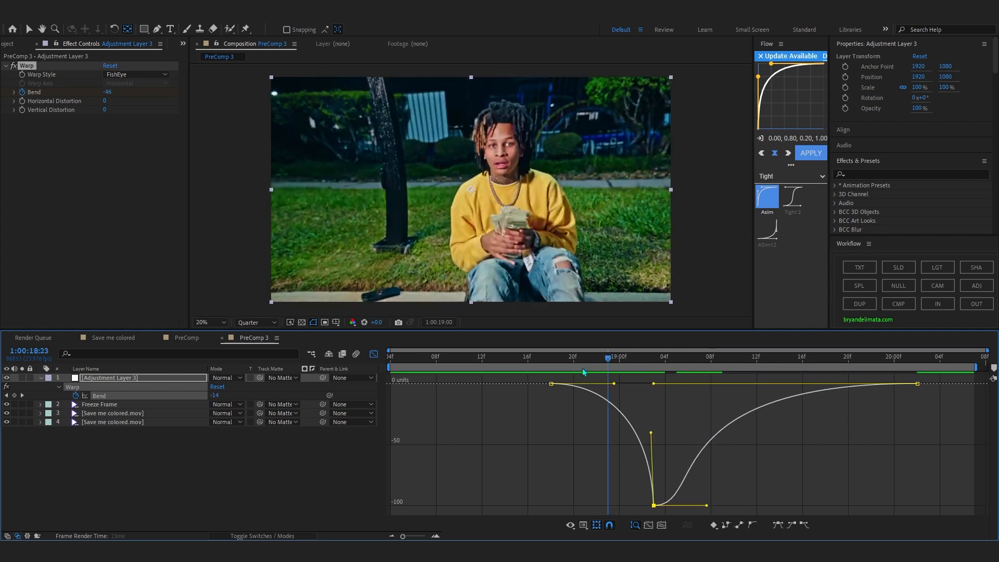
pyautogui.hotkey('shift', 'F3')
pyautogui.press('space')
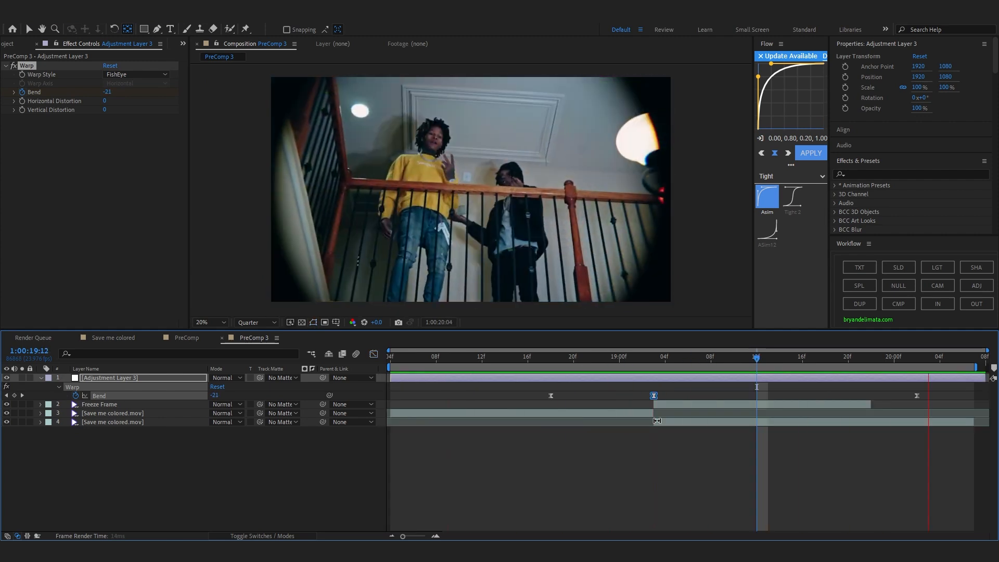
pyautogui.click(669, 470)
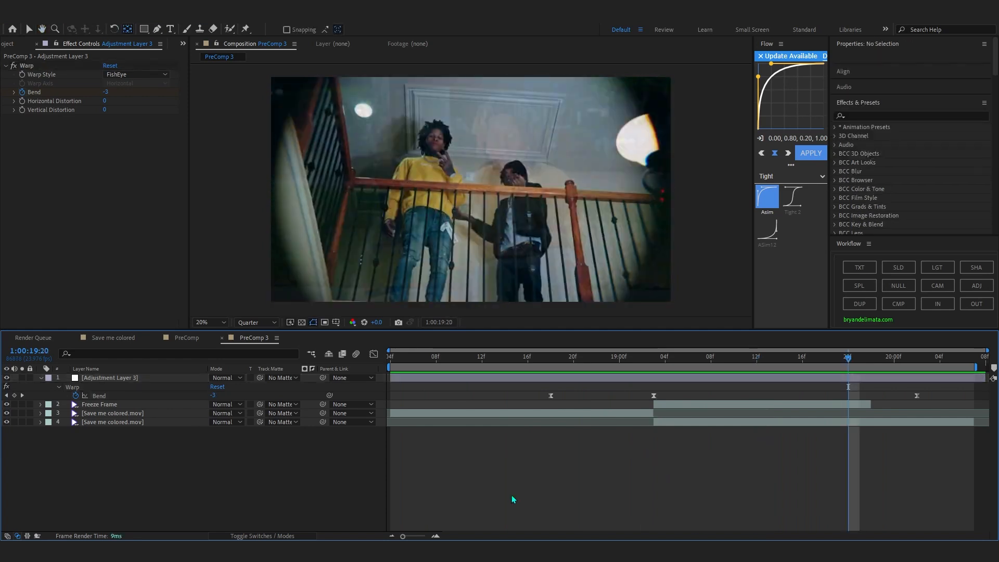
# Add a second adjustment layer and go to the cut at 1:00:19:03.
pyautogui.rightClick(554, 490)
pyautogui.moveTo(542, 370)
pyautogui.click(661, 453)
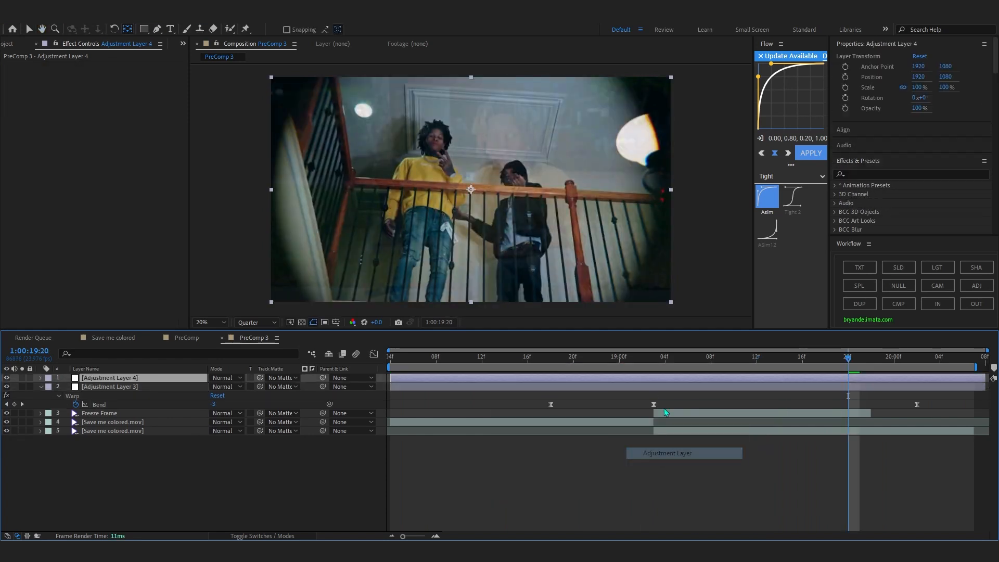
pyautogui.click(645, 357)
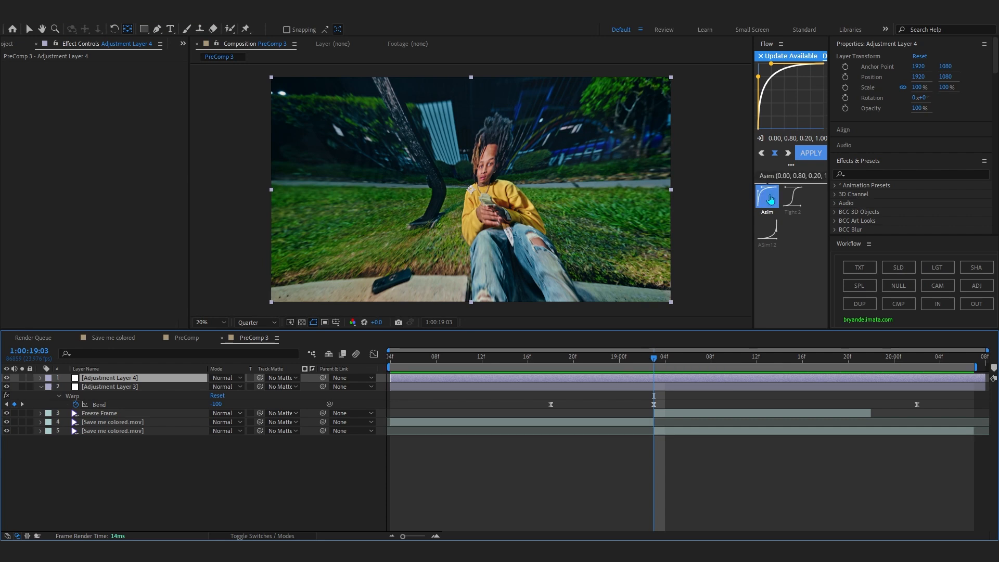
# Dismiss the Flow update notice and enlarge the Effects & Presets area.
pyautogui.click(760, 55)
pyautogui.moveTo(828, 175); pyautogui.dragTo(813, 179)
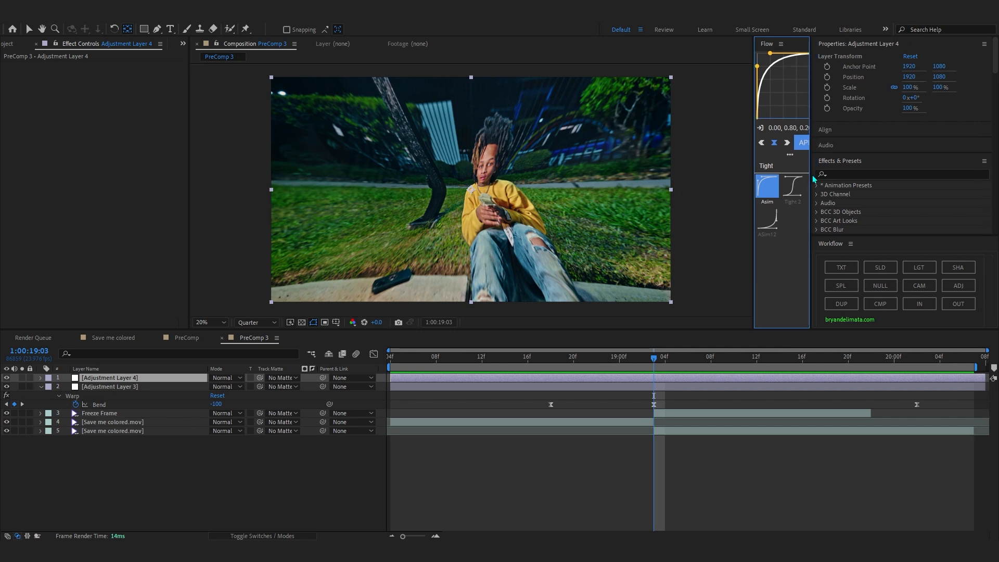
pyautogui.click(869, 240)
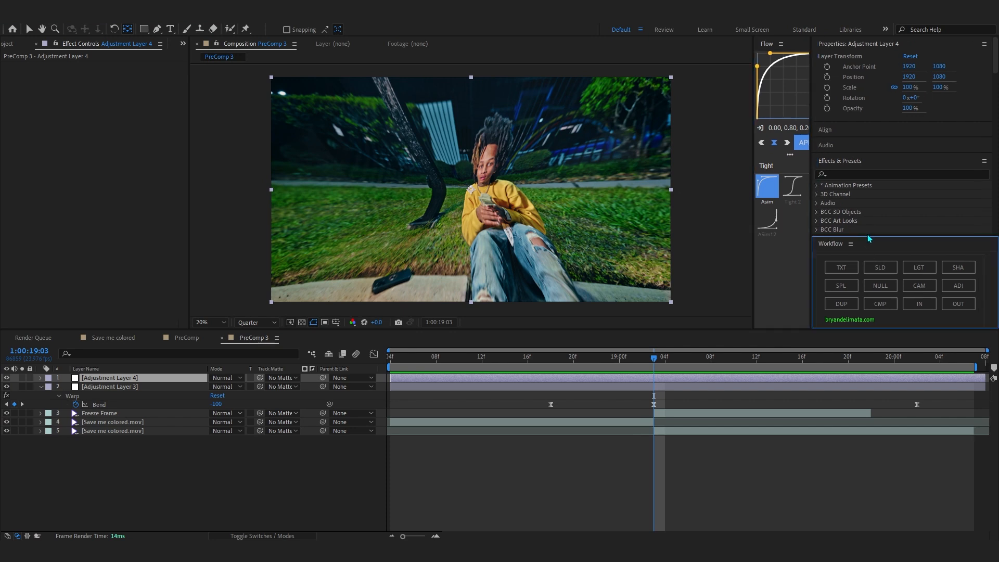
pyautogui.moveTo(869, 236); pyautogui.dragTo(869, 263)
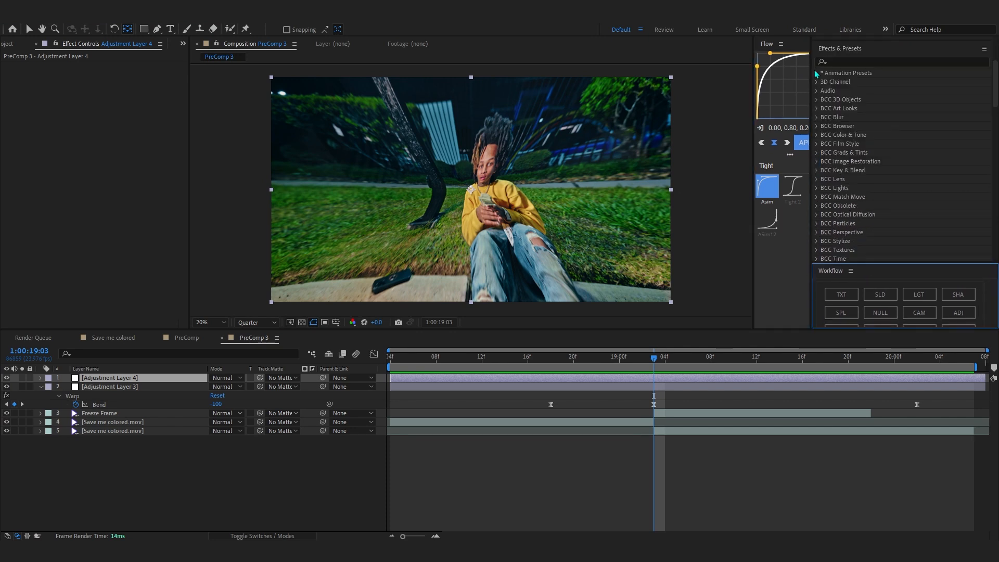
# Apply the ASIM BEST WIGGLE user preset from Essential Effects & Transition V1 to Adjustment Layer 4 and trim its start to the cut at 1:00:19:03.
pyautogui.click(816, 73)
pyautogui.click(824, 92)
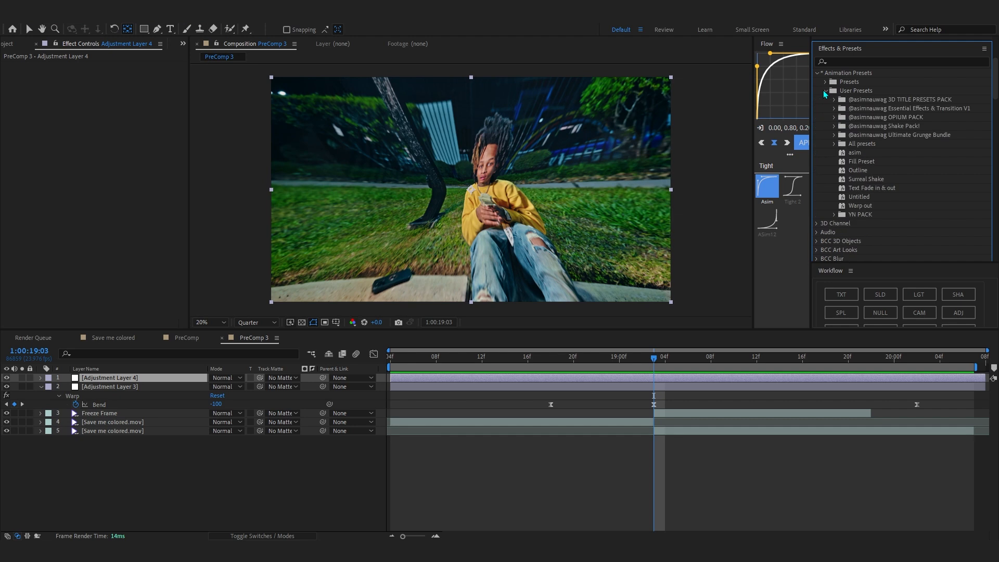
pyautogui.click(834, 109)
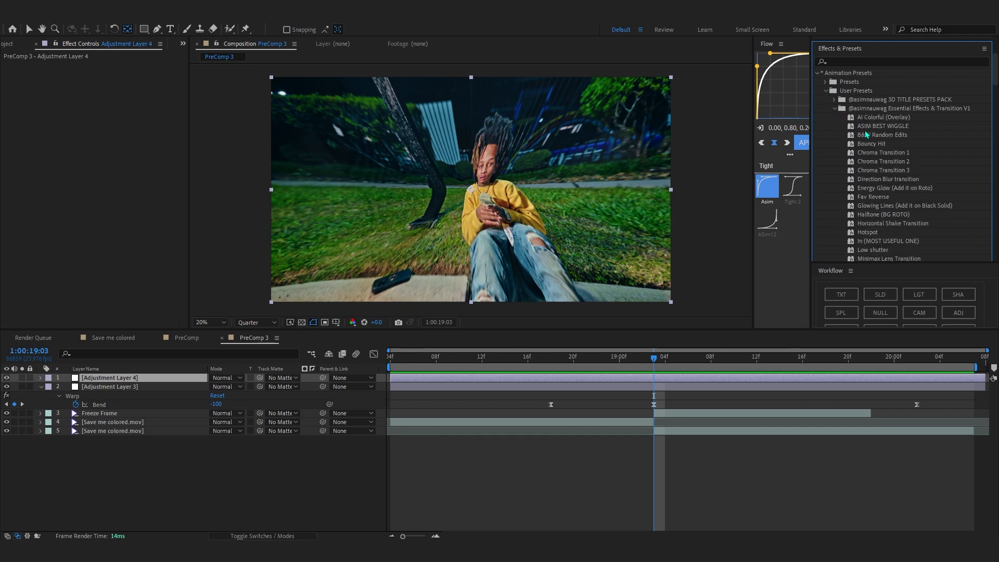
pyautogui.click(878, 128)
pyautogui.moveTo(884, 127); pyautogui.dragTo(892, 151)
pyautogui.moveTo(763, 269); pyautogui.dragTo(663, 380)
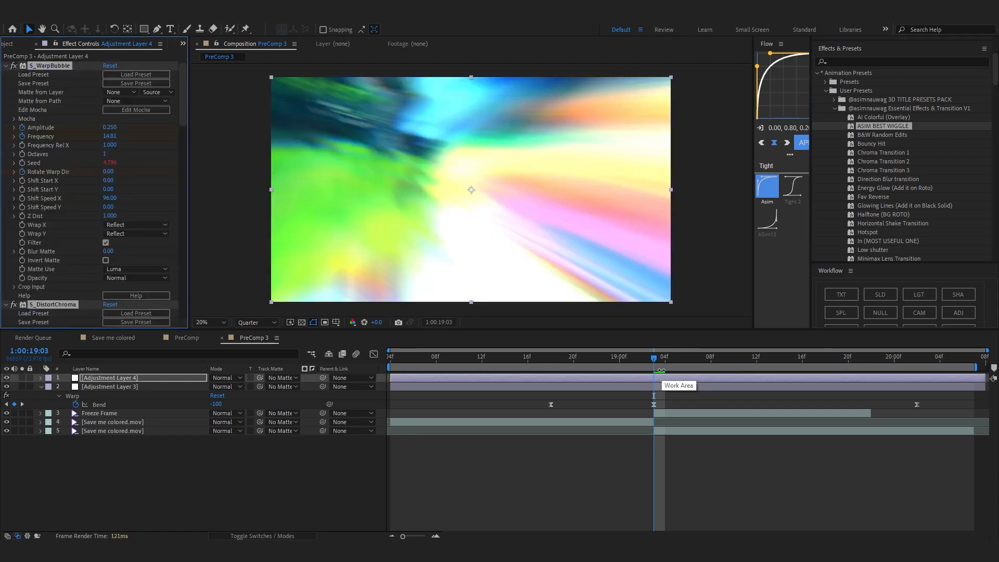
pyautogui.hotkey('alt', '[')
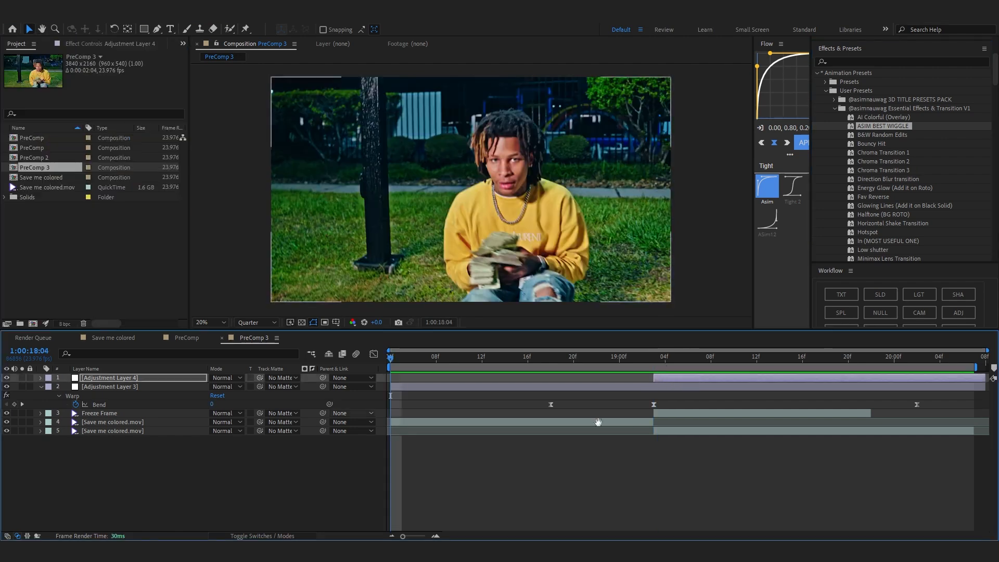
# Play back the transition with the wiggle preset and inspect the frames after the cut.
pyautogui.press('space')
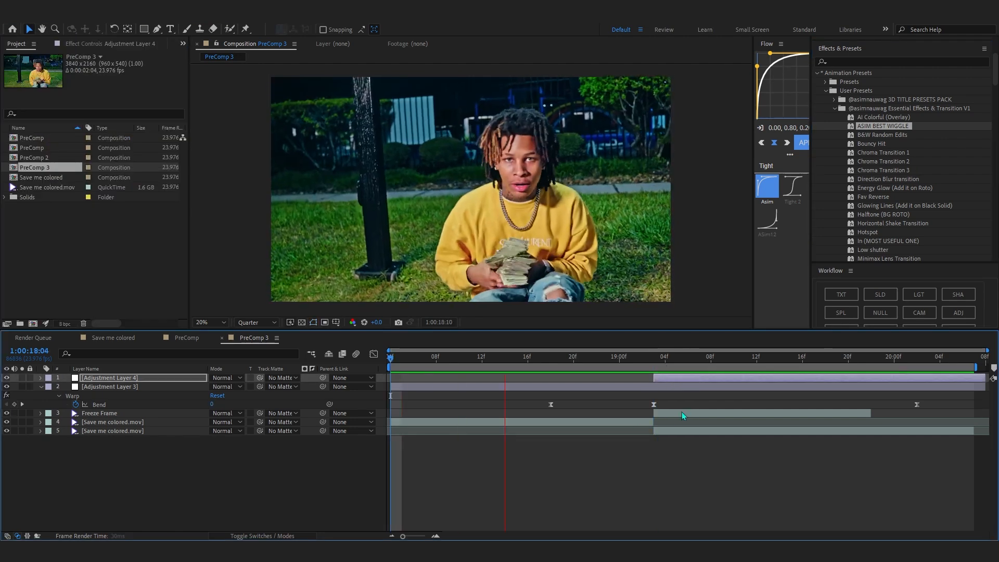
pyautogui.click(531, 357)
pyautogui.press('space')
pyautogui.press('space')
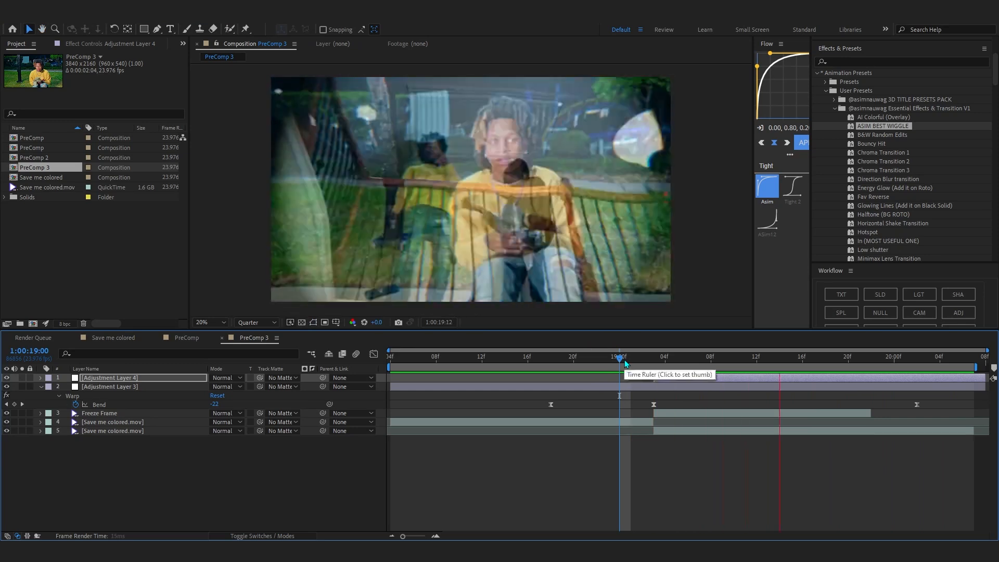
pyautogui.moveTo(626, 363); pyautogui.dragTo(697, 395)
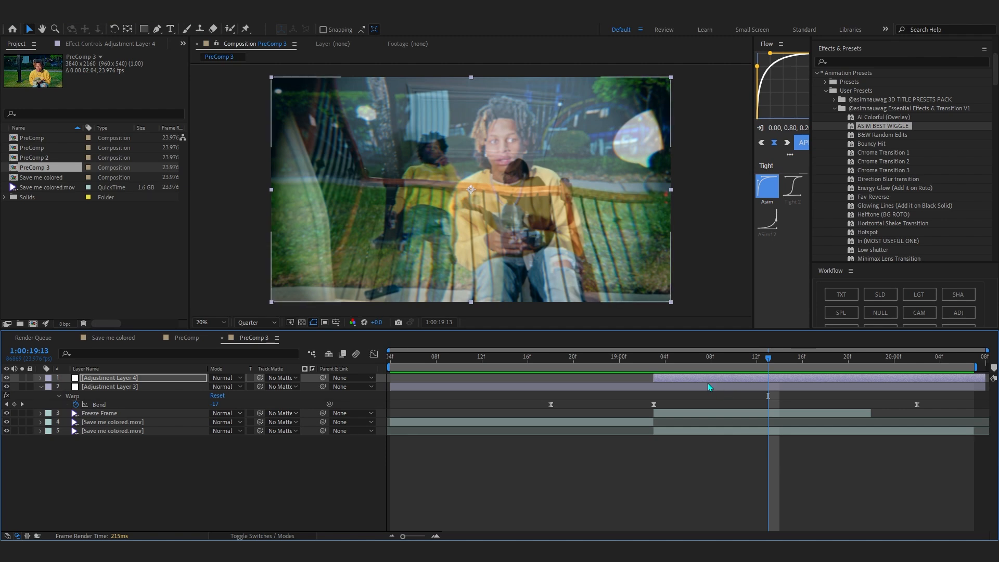
pyautogui.press('space')
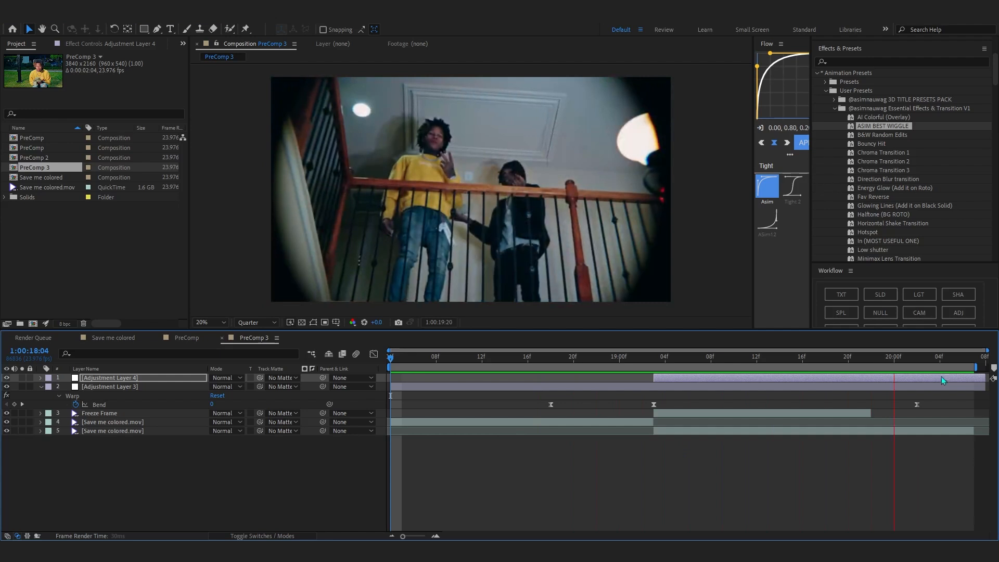
pyautogui.press('space')
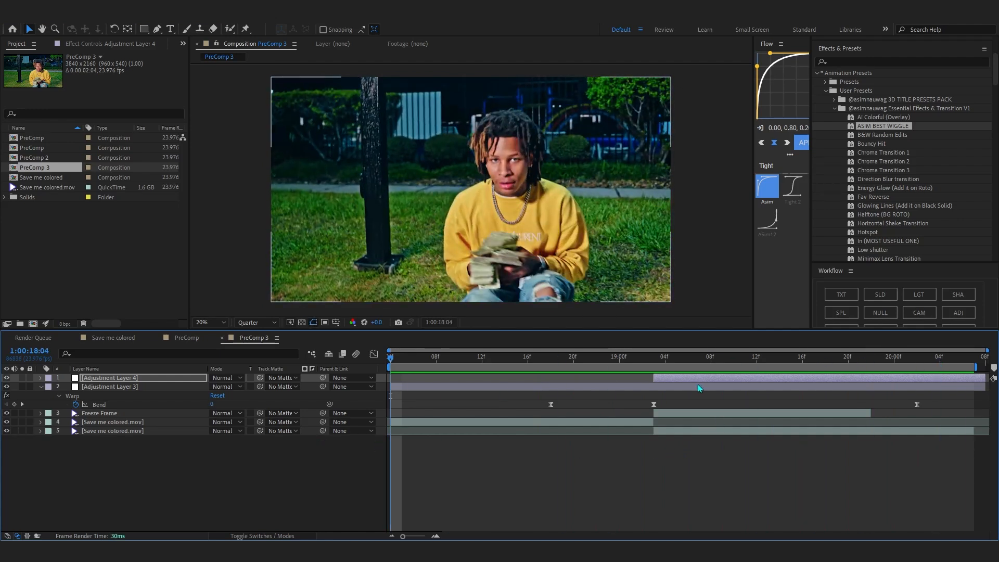
# Pre-compose all five layers into Pre-comp 1, moving all attributes into the new composition.
pyautogui.click(757, 358)
pyautogui.hotkey('ctrl', 'a')
pyautogui.click(41, 387)
pyautogui.rightClick(156, 379)
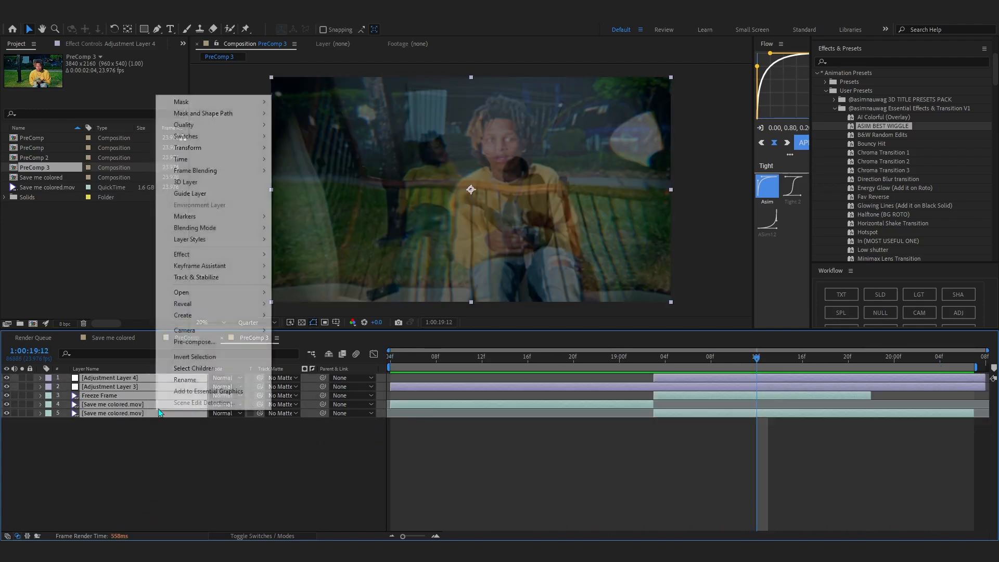
pyautogui.click(189, 342)
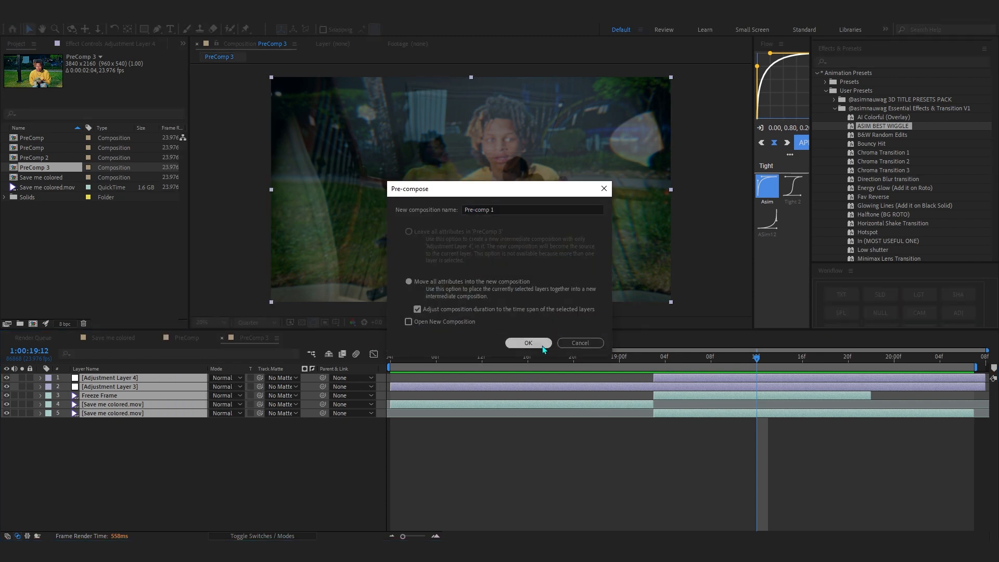
pyautogui.click(529, 346)
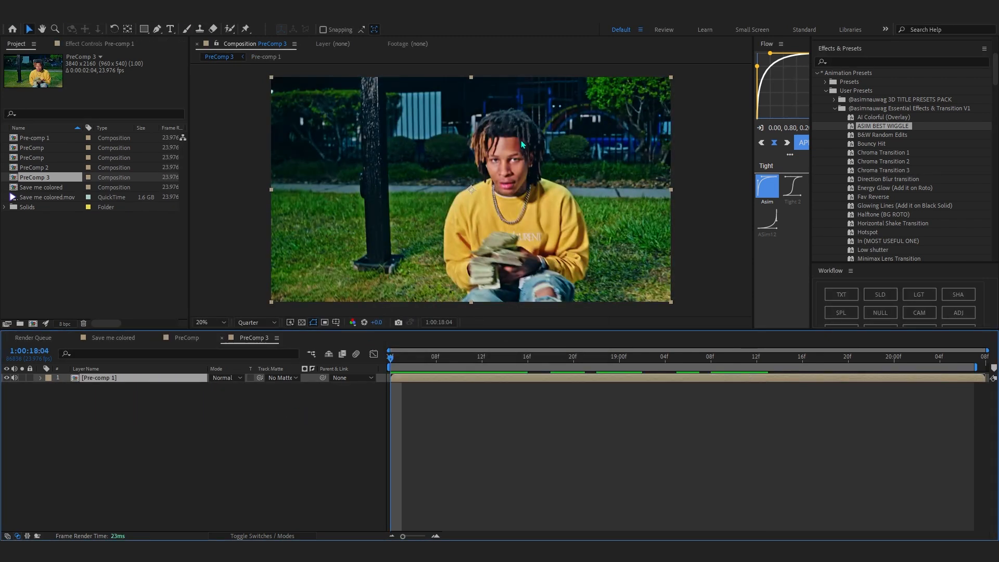
# Keyframe Pre-comp 1's Scale at 420% on the first frame and at 100% on about 1:00:19:18.
pyautogui.press('s')
pyautogui.click(66, 387)
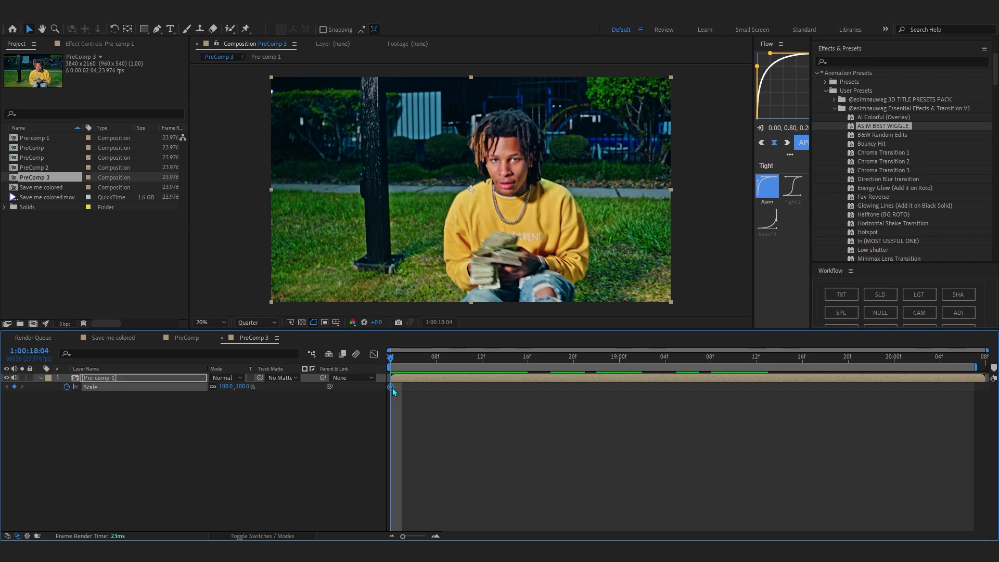
pyautogui.moveTo(807, 403); pyautogui.dragTo(825, 396)
pyautogui.moveTo(225, 387); pyautogui.dragTo(899, 402)
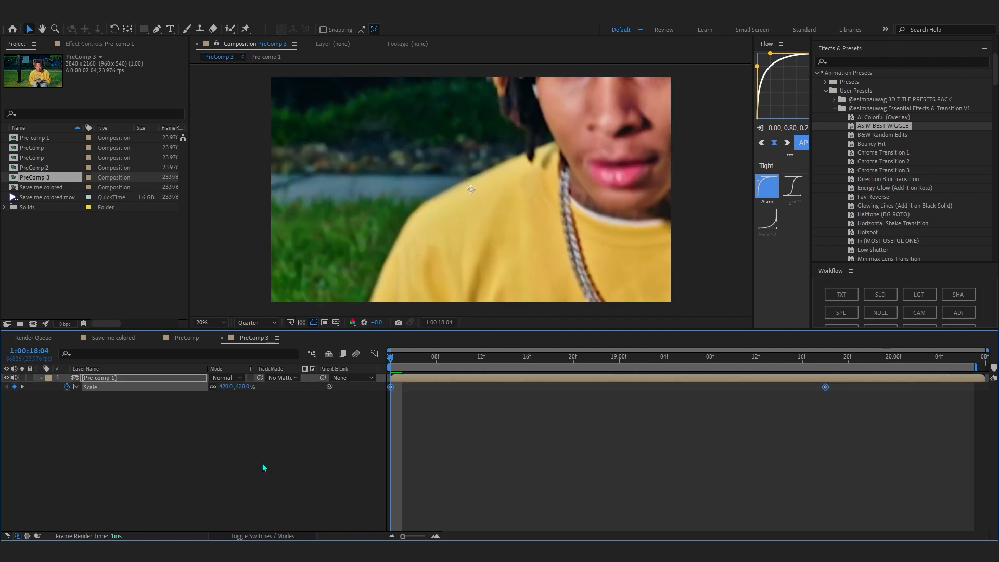
# Shape the Scale value graph to drop steeply from the first keyframe and flatten out towards 100%, and preview the zoom-out.
pyautogui.click(373, 354)
pyautogui.click(584, 527)
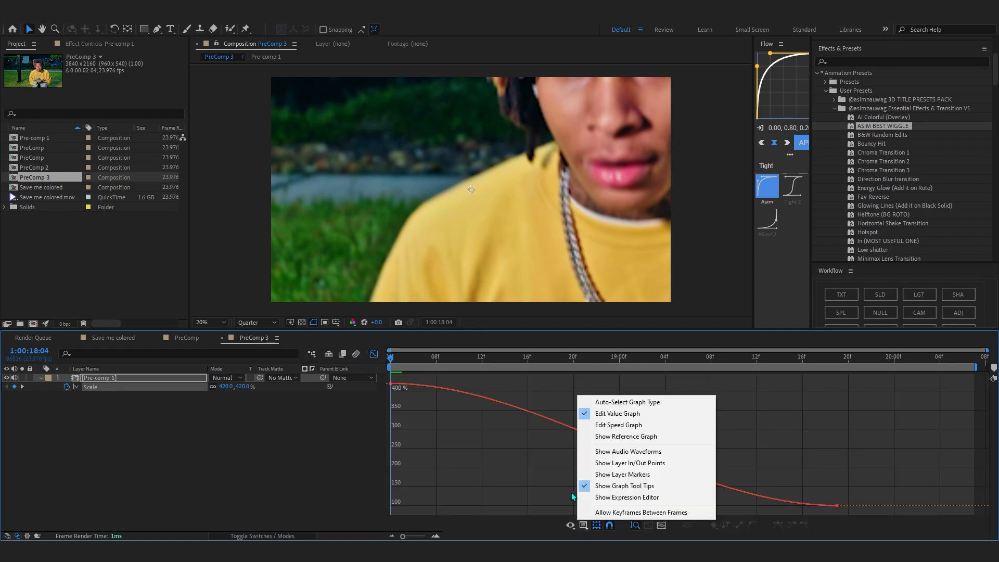
pyautogui.click(388, 393)
pyautogui.moveTo(386, 378); pyautogui.dragTo(479, 405)
pyautogui.moveTo(538, 384); pyautogui.dragTo(491, 501)
pyautogui.moveTo(687, 506); pyautogui.dragTo(347, 511)
pyautogui.moveTo(393, 474); pyautogui.dragTo(382, 491)
pyautogui.press('space')
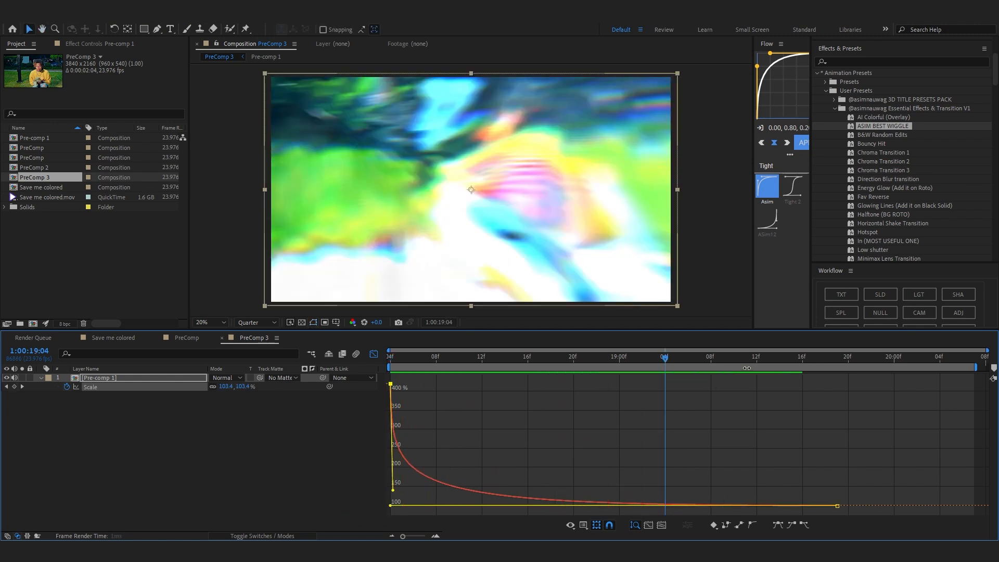
pyautogui.press('space')
# Pull the first Scale keyframe's handle down to the 100% level for an even sharper drop, and play it back.
pyautogui.moveTo(392, 490); pyautogui.dragTo(370, 506)
pyautogui.press('space')
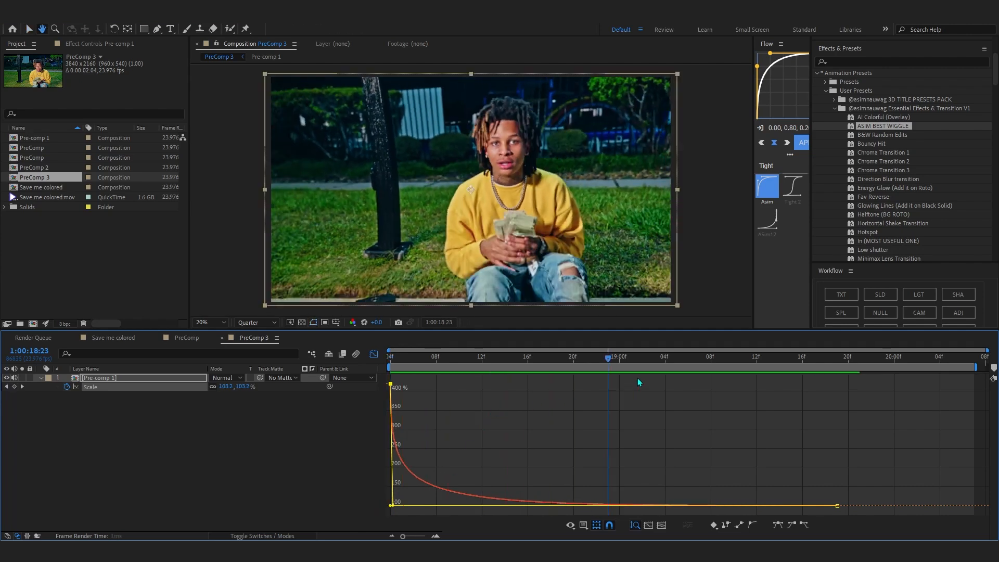
pyautogui.press('space')
# Enable motion blur for Pre-comp 1 and the composition, leave the graph view, and preview the zoom-out.
pyautogui.press('F4')
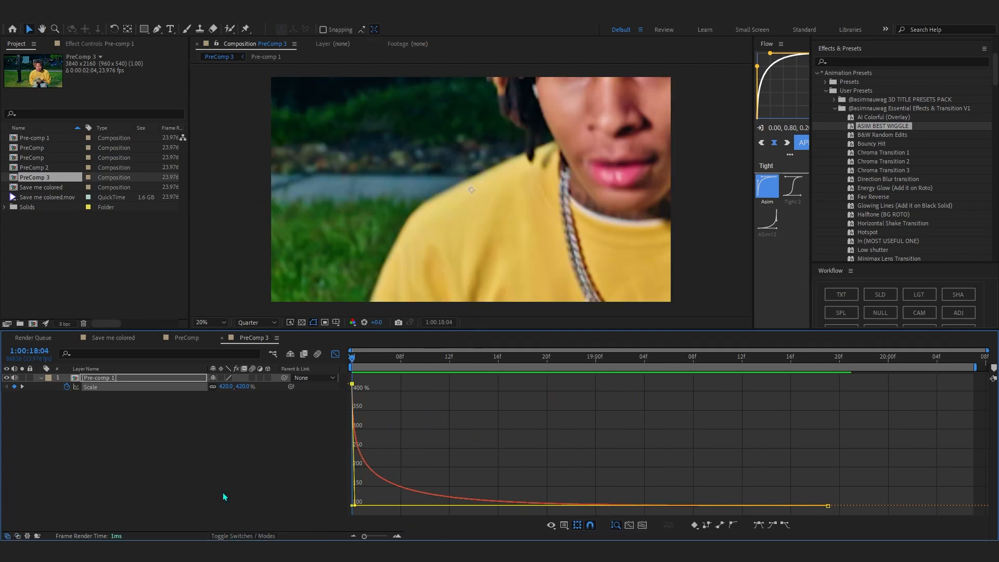
pyautogui.click(253, 378)
pyautogui.click(335, 354)
pyautogui.click(317, 354)
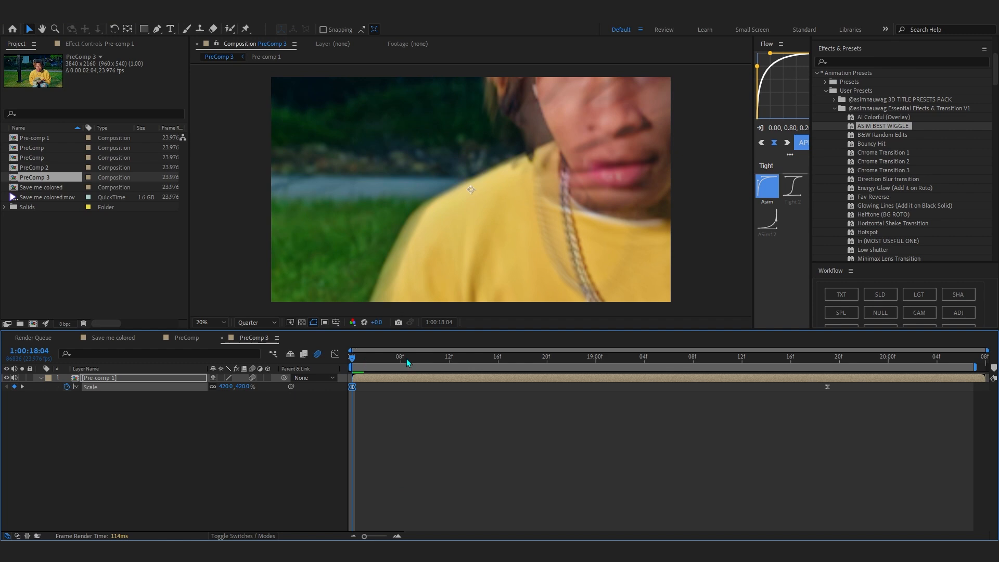
pyautogui.press('space')
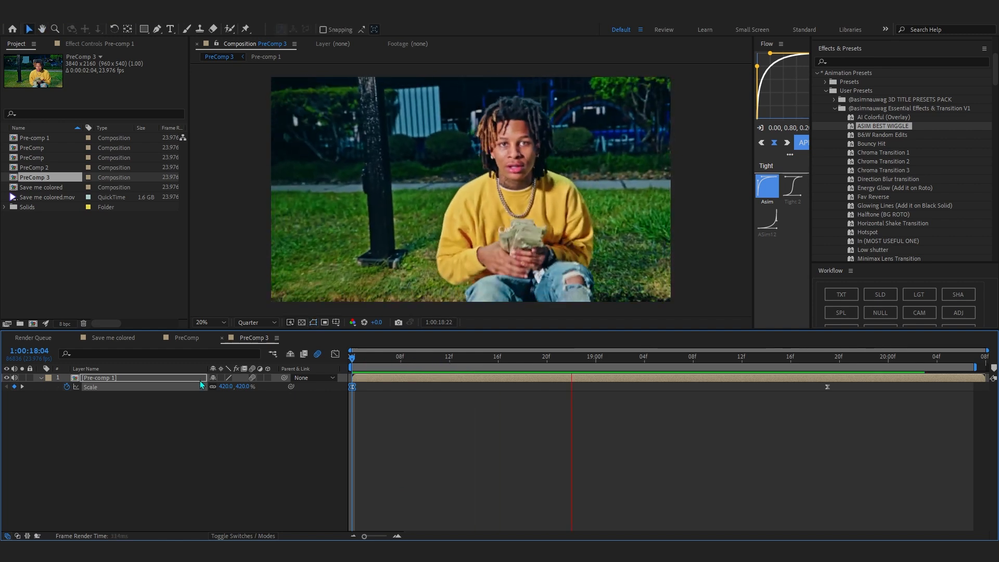